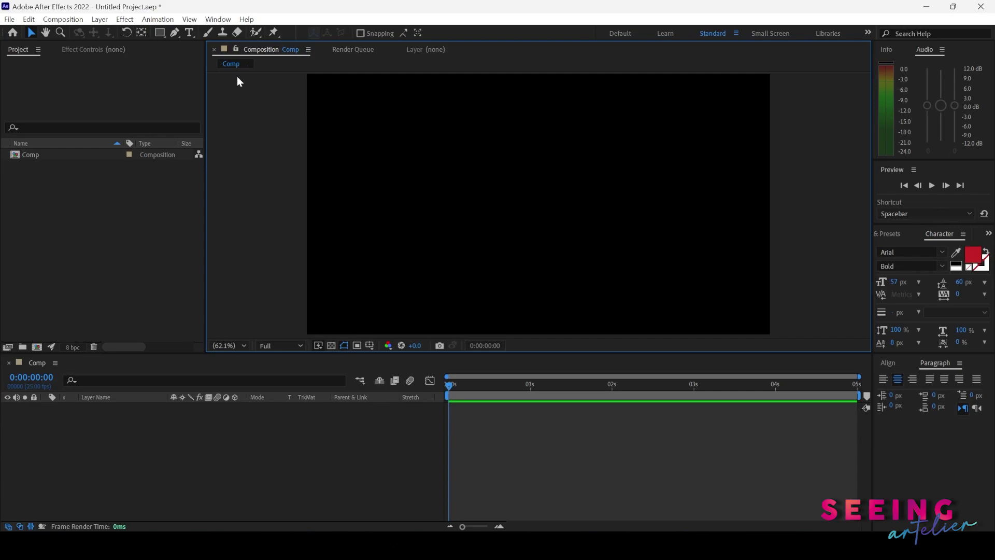
Step: Draw a yellow square near the middle of the composition and center its anchor point in the layer content
left_click(159, 32)
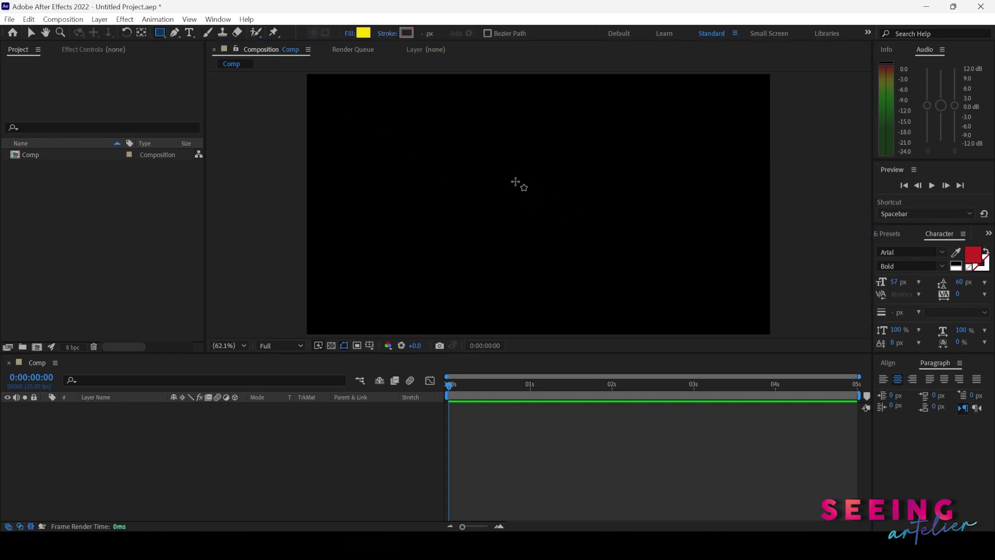
left_click_drag(516, 182, 582, 248)
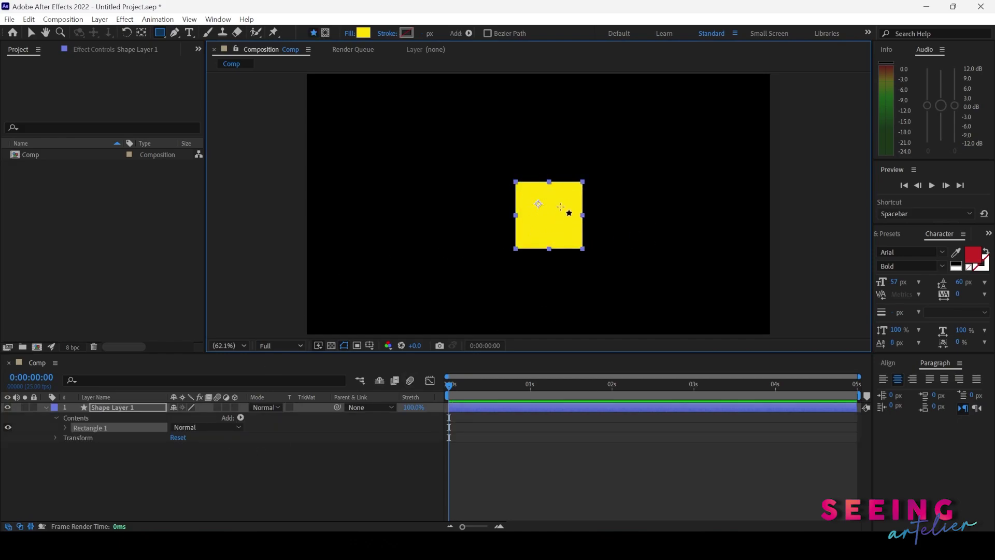
right_click(108, 406)
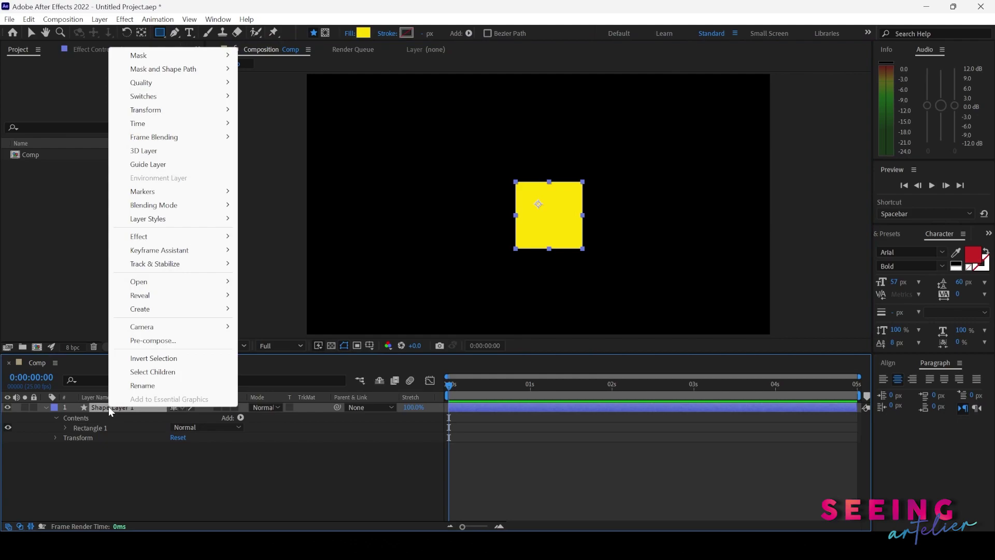
mouse_move(210, 110)
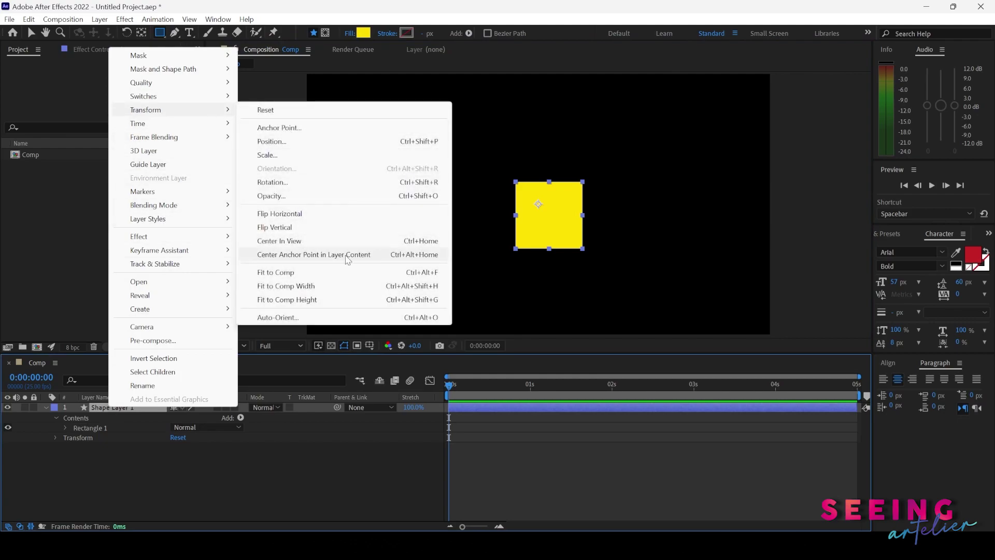
left_click(346, 256)
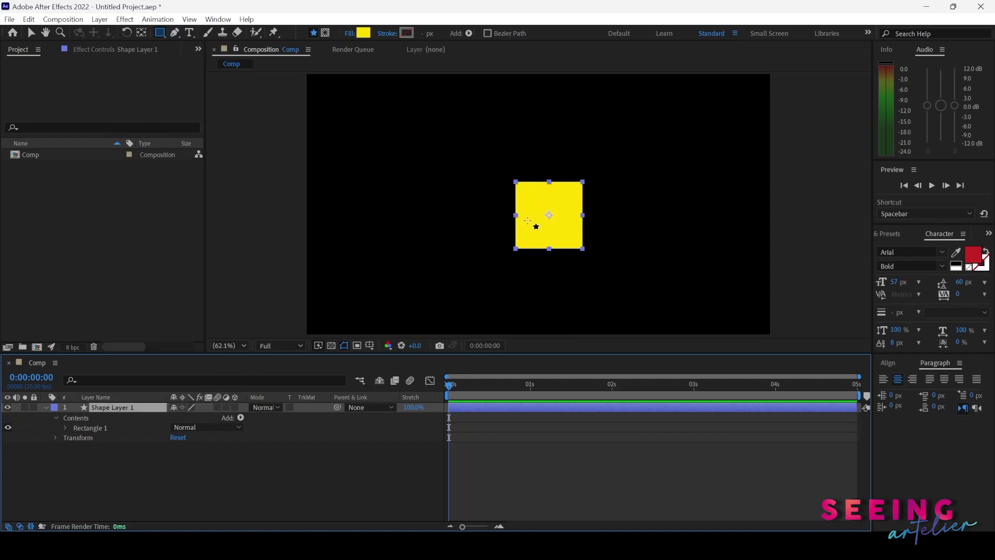
Step: Try moving the square's anchor point with the Pan Behind tool, with snapping on and off, and return it to the square's center
left_click(141, 34)
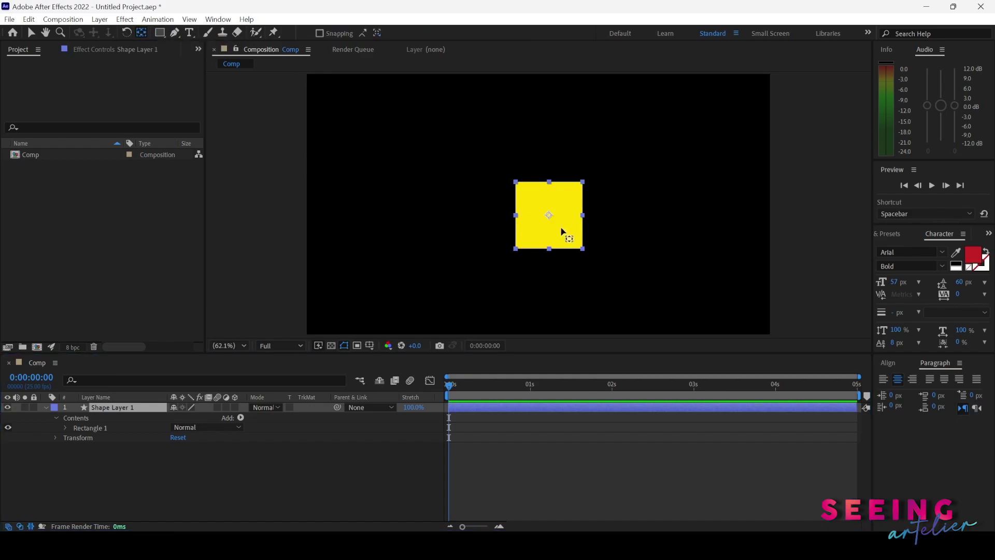
mouse_move(553, 220)
left_mouse_down()
mouse_move(593, 218)
mouse_move(542, 221)
mouse_move(562, 215)
mouse_move(548, 229)
mouse_move(581, 206)
mouse_move(543, 216)
mouse_move(562, 209)
mouse_move(562, 217)
mouse_move(549, 213)
mouse_move(555, 195)
mouse_move(524, 192)
mouse_move(553, 221)
left_mouse_up()
left_click(319, 33)
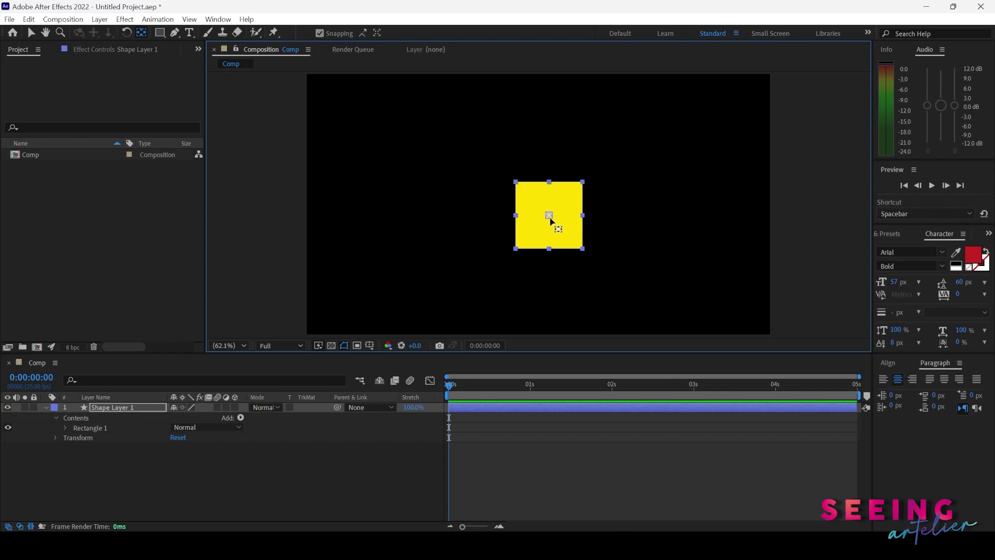
left_click(319, 33)
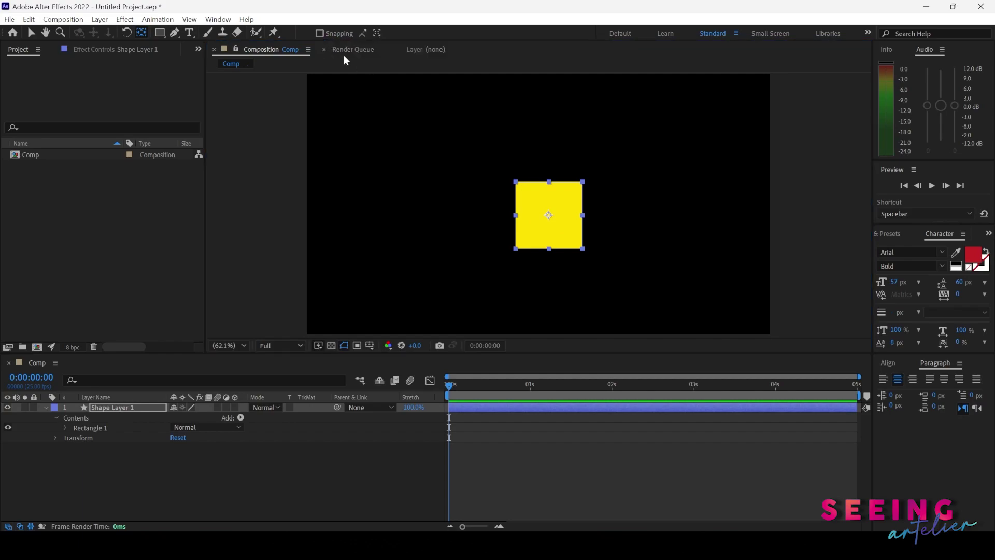
mouse_move(551, 218)
left_mouse_down()
mouse_move(545, 206)
mouse_move(550, 219)
mouse_move(569, 219)
mouse_move(539, 224)
mouse_move(549, 221)
left_mouse_up()
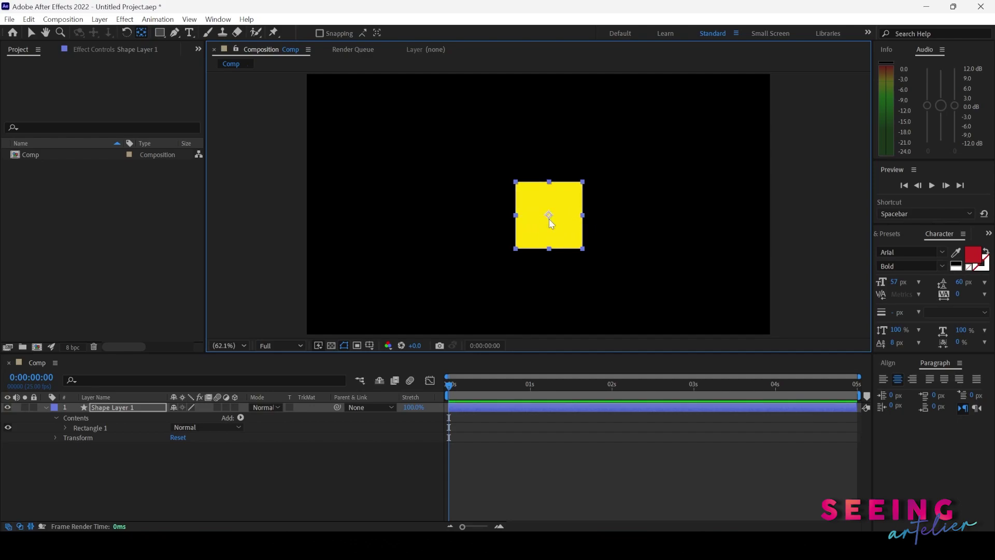
left_click(30, 34)
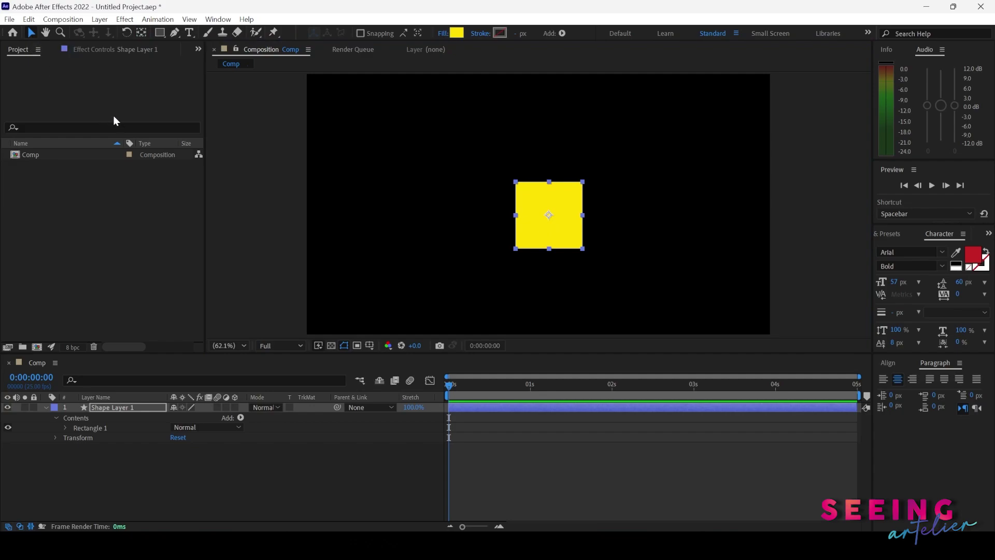
Step: Collapse the shape layer's Contents, expand its Transform properties and examine Anchor Point and Position
left_click(56, 418)
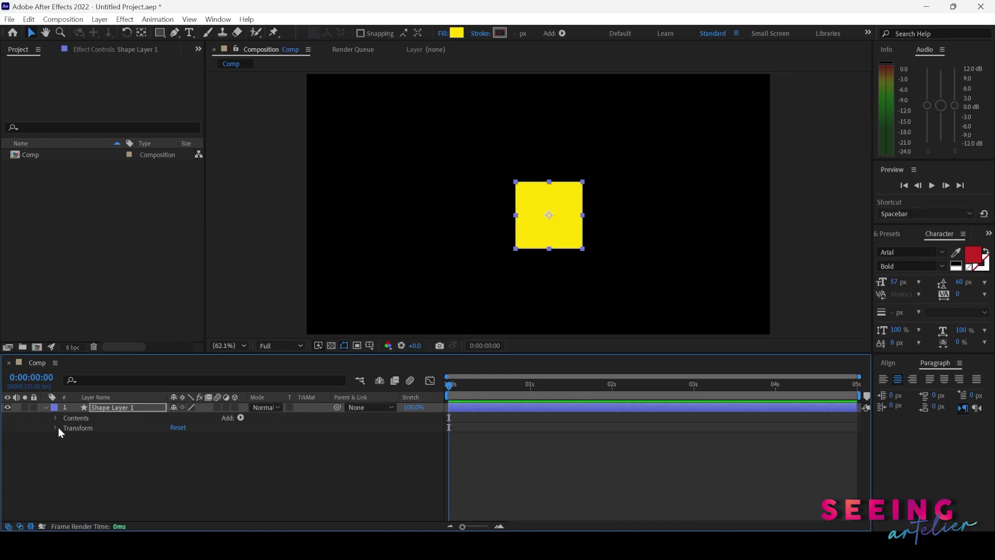
left_click(56, 428)
left_click(147, 499)
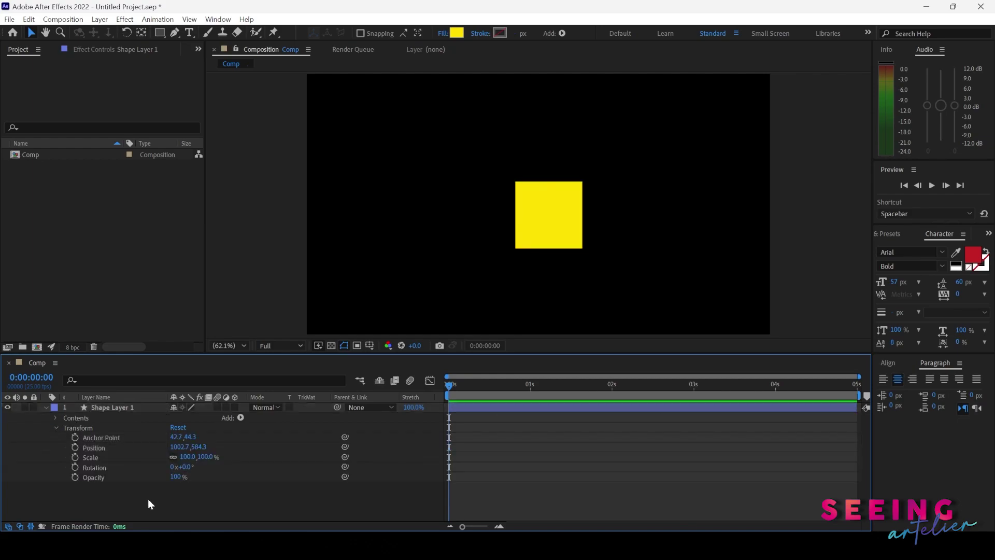
left_click(102, 438)
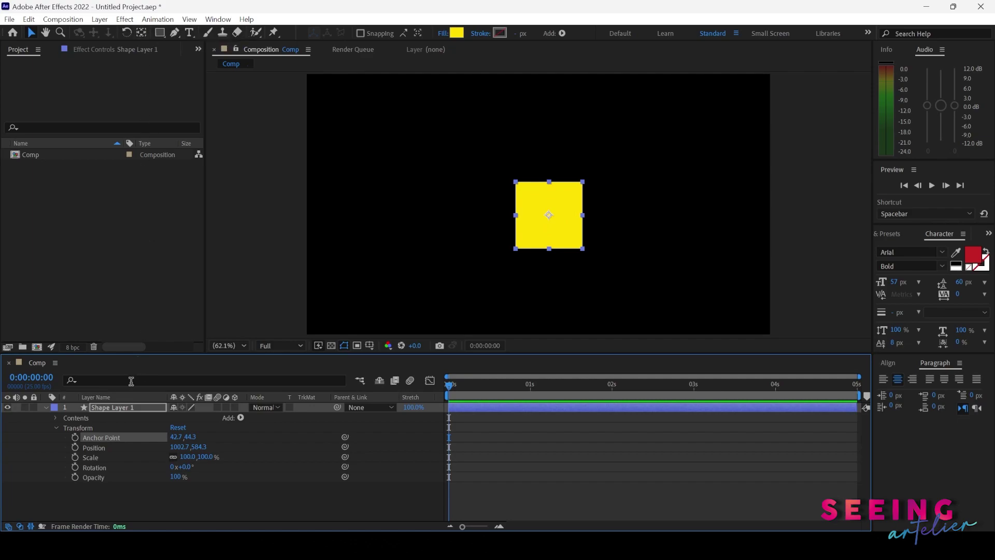
left_click(93, 447, "shift")
left_click(92, 449)
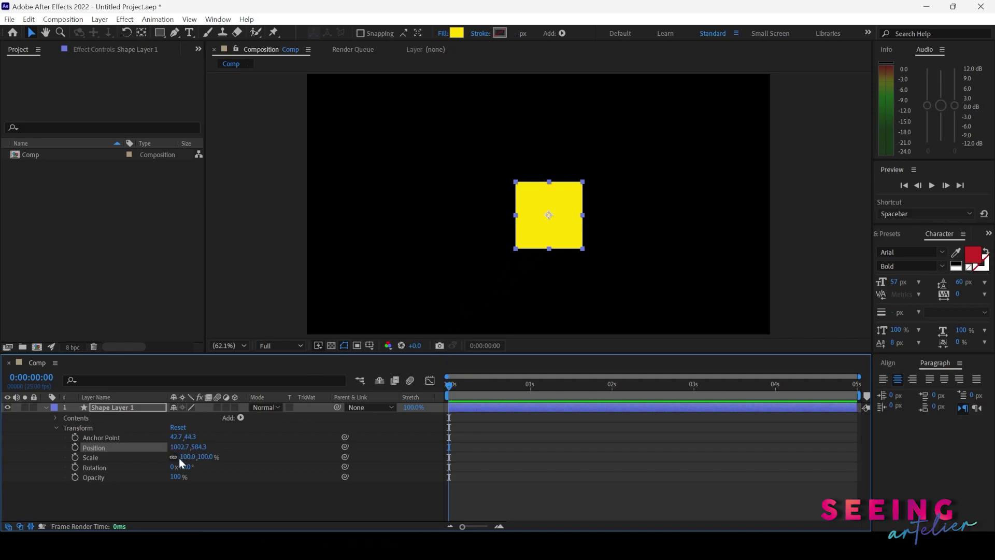
Step: Move the square to position 954.7, 606.3 and scale it uniformly to 258%
mouse_move(184, 447)
left_mouse_down()
mouse_move(107, 442)
mouse_move(295, 464)
mouse_move(135, 447)
mouse_move(244, 451)
mouse_move(196, 453)
left_mouse_up()
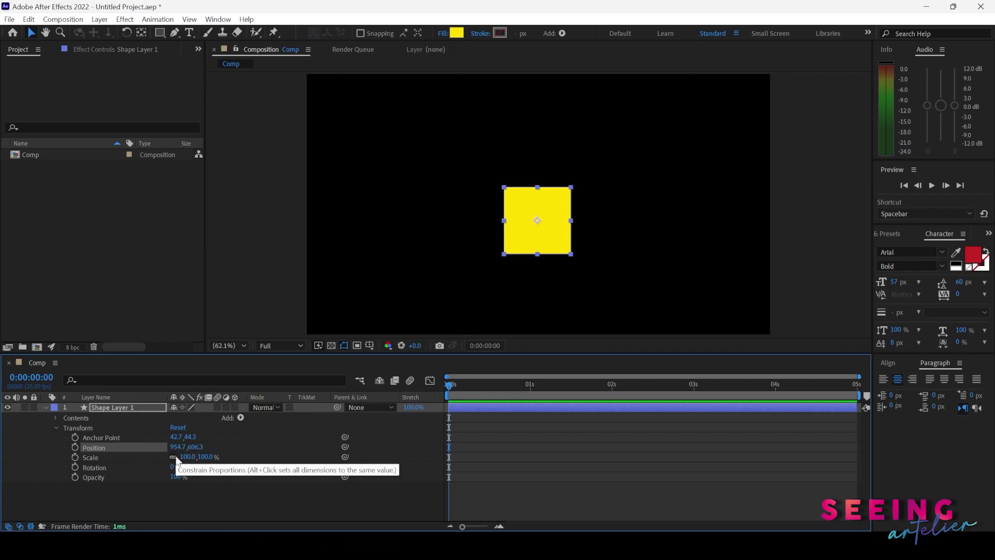
left_click_drag(186, 457, 275, 476)
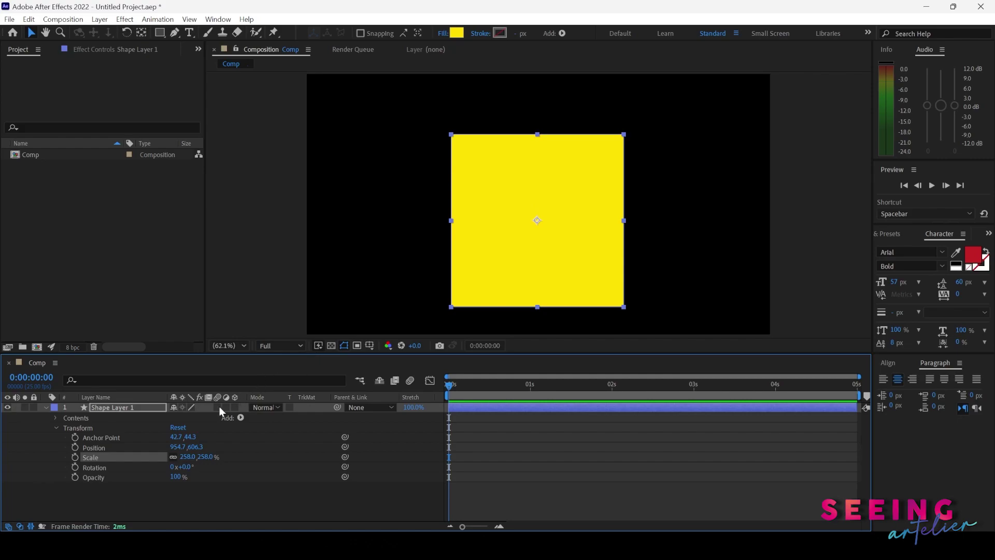
Step: Unlink the scale proportions and stretch the square to 472% horizontally and 206% vertically
left_click(173, 457)
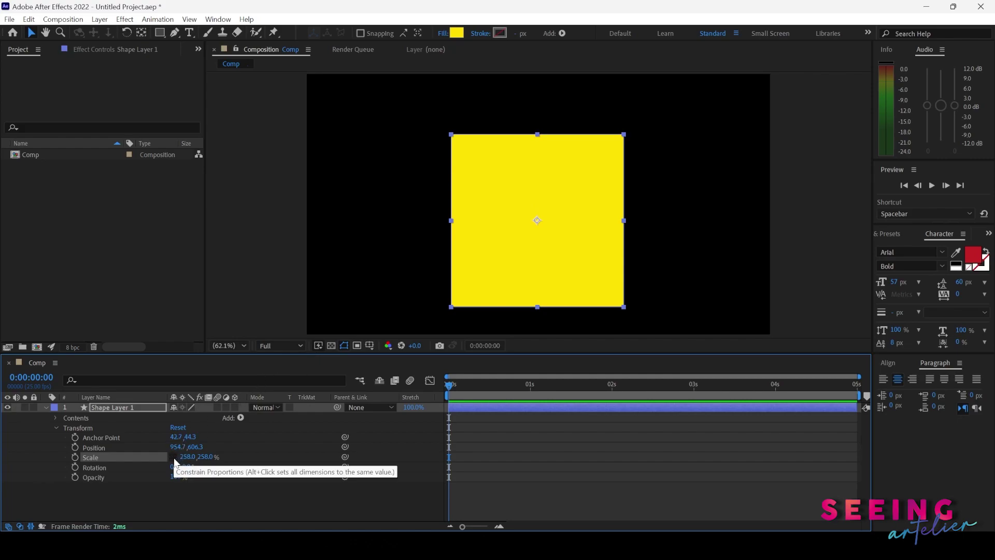
left_click_drag(187, 457, 306, 458)
mouse_move(204, 457)
left_mouse_down()
mouse_move(326, 458)
mouse_move(175, 458)
mouse_move(190, 458)
left_mouse_up()
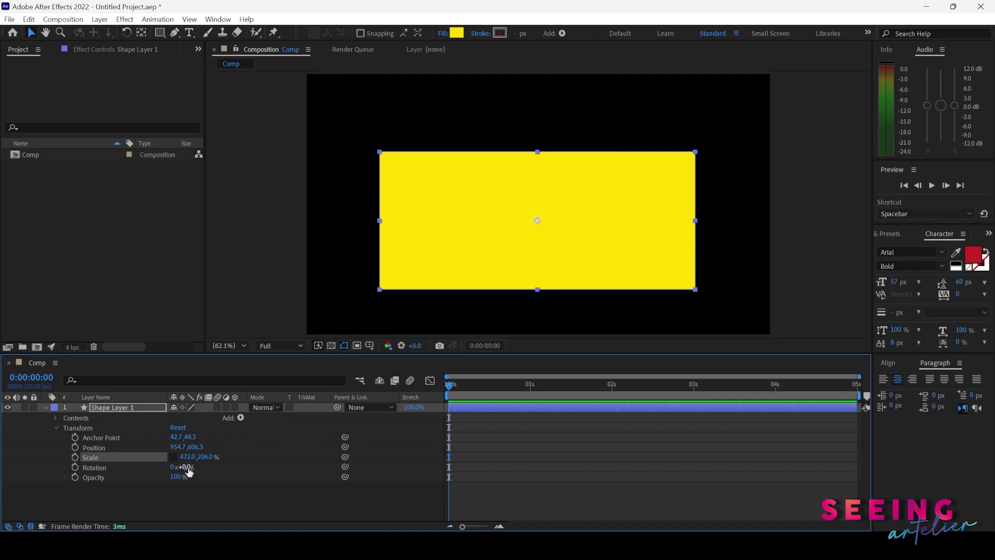
Step: Set the shape layer's rotation to 1x+6° and its opacity to 0%
left_click_drag(187, 467, 409, 476)
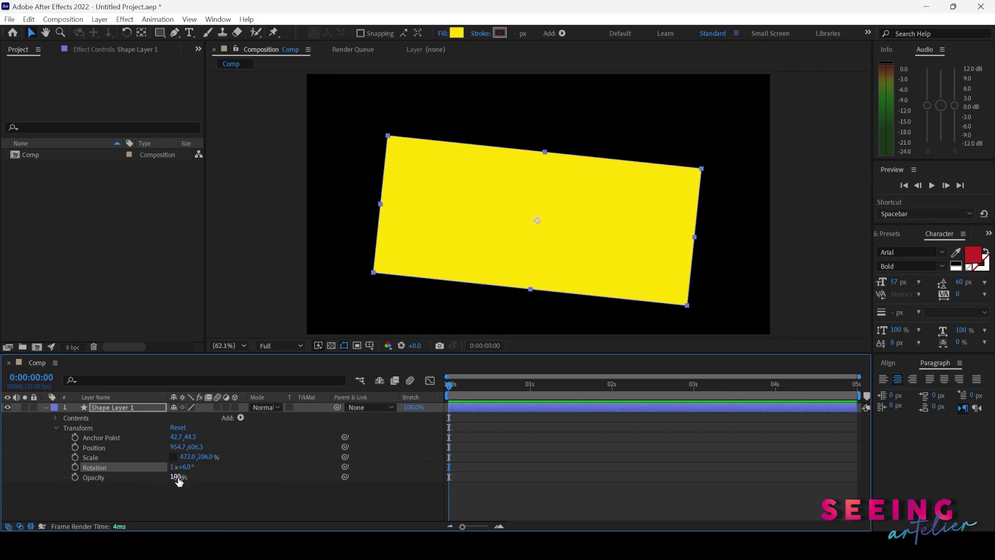
left_click_drag(178, 481, 104, 481)
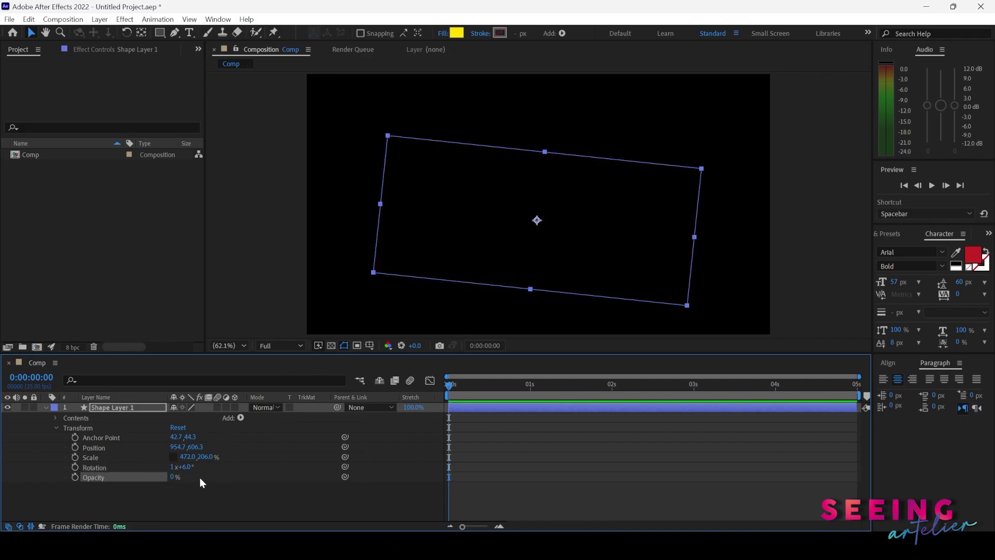
Step: Reset the shape layer's transform values and center its anchor point in the layer content
left_click(177, 427)
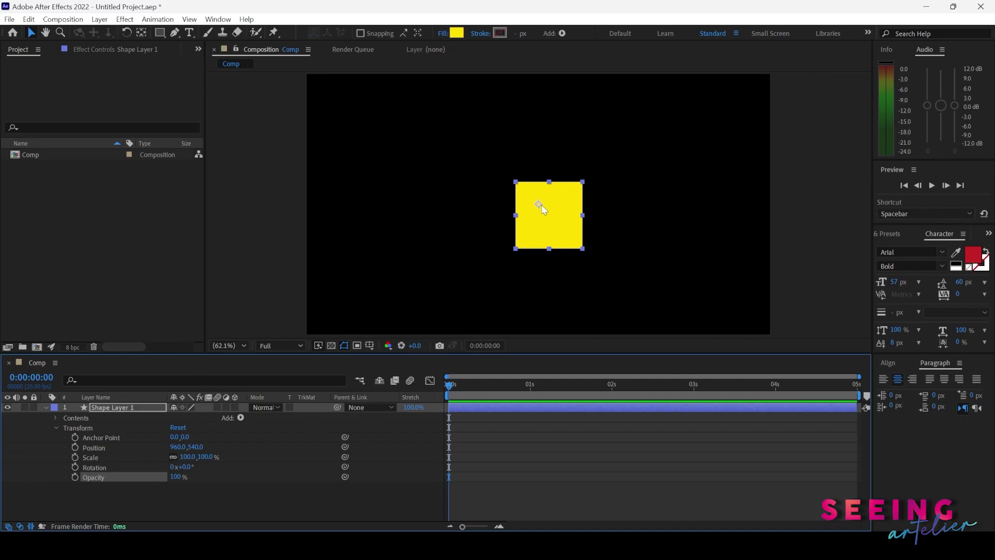
right_click(113, 405)
mouse_move(197, 109)
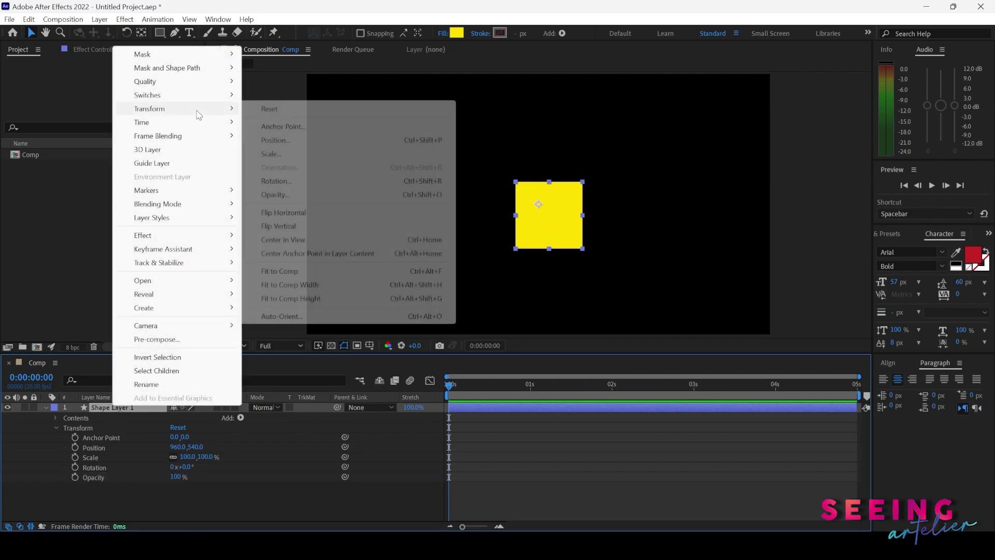
left_click(360, 254)
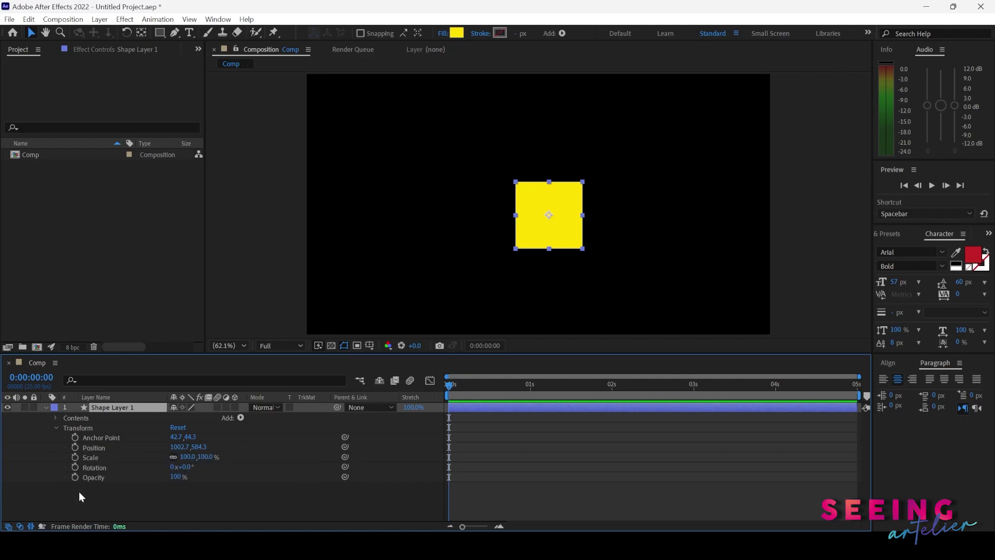
Step: Keyframe the square's Position at 0 seconds and move it to about 1635, 351 at 1 second
left_click(75, 446)
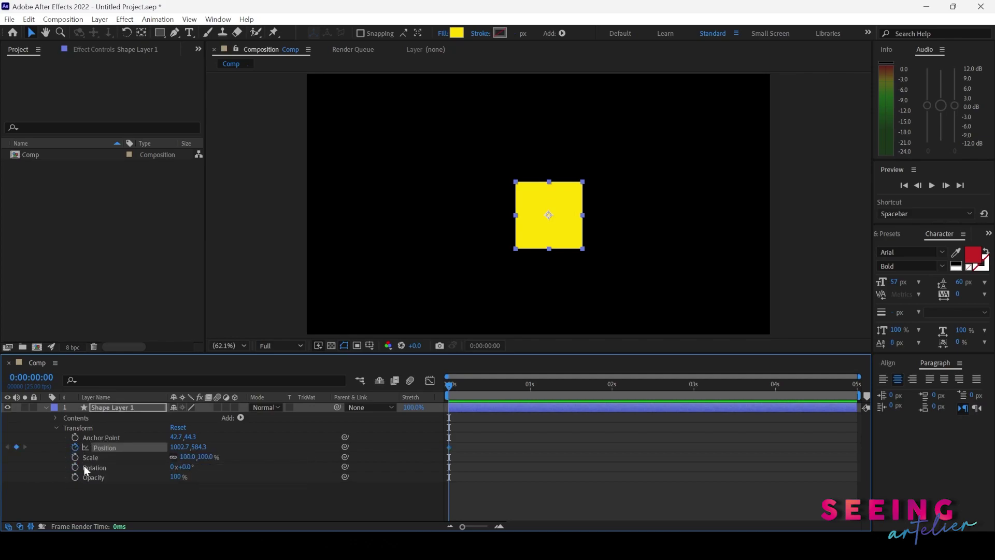
left_click_drag(452, 387, 533, 395)
left_click_drag(558, 231, 711, 181)
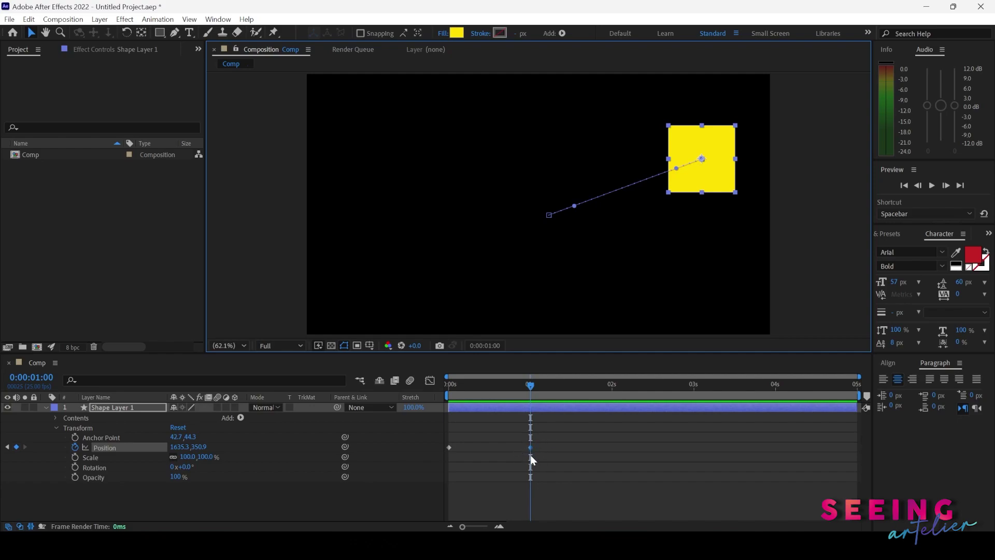
Step: Add Position keyframes placing the square at about 229, 306 at 2 seconds and about 839, 917 at 3 seconds
left_click_drag(531, 388, 611, 395)
left_click_drag(704, 185, 365, 172)
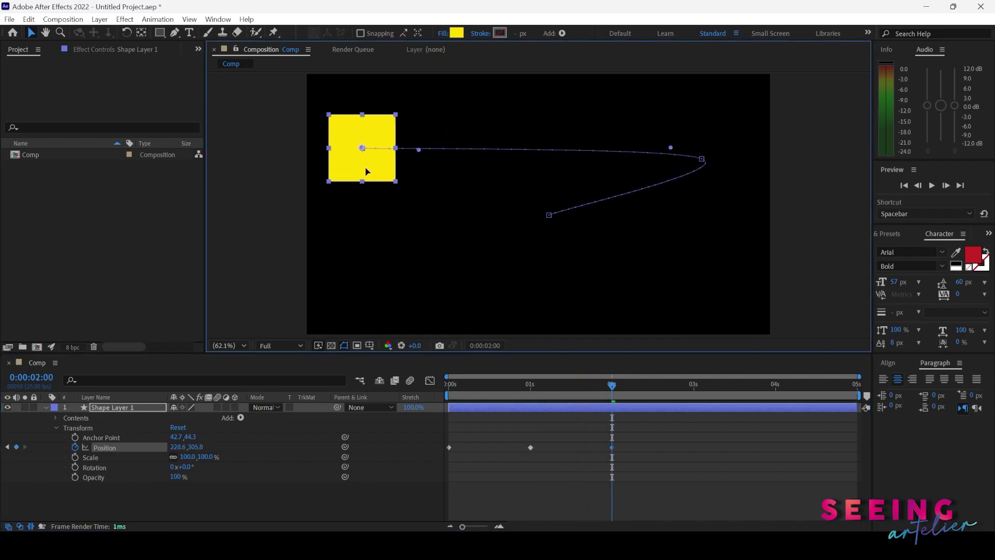
left_click(695, 386)
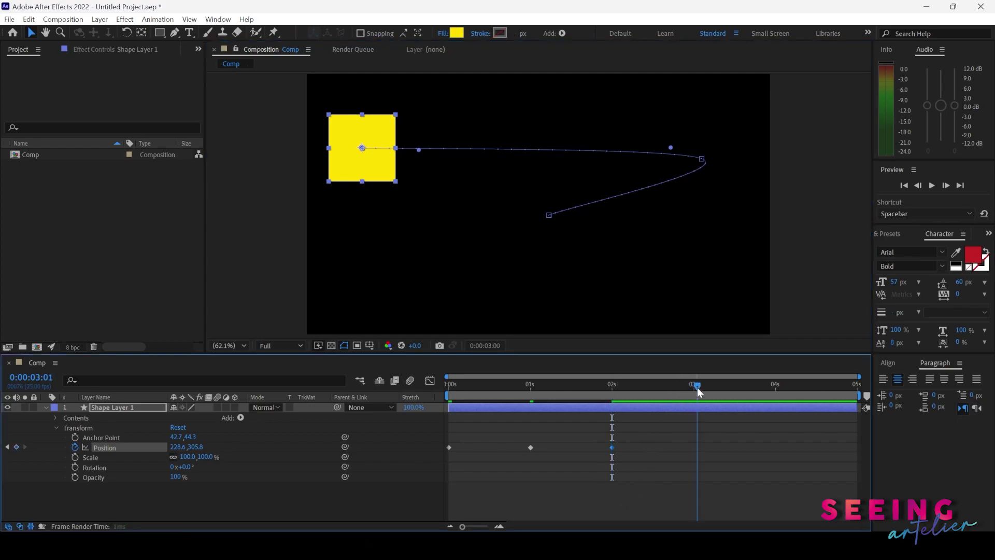
left_click_drag(375, 167, 522, 311)
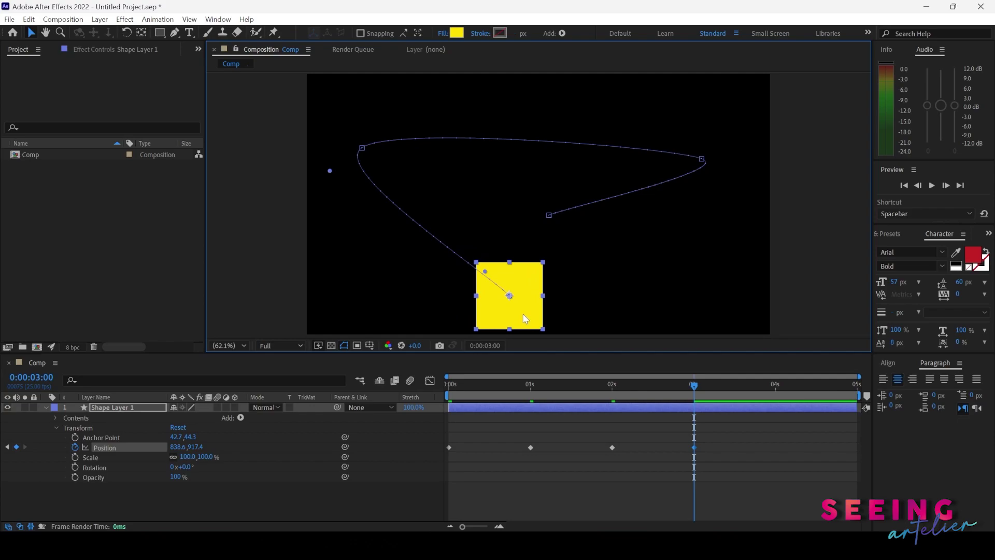
Step: Preview the position animation by playing and scrubbing through it, returning the playhead to the start
left_click_drag(694, 409, 389, 412)
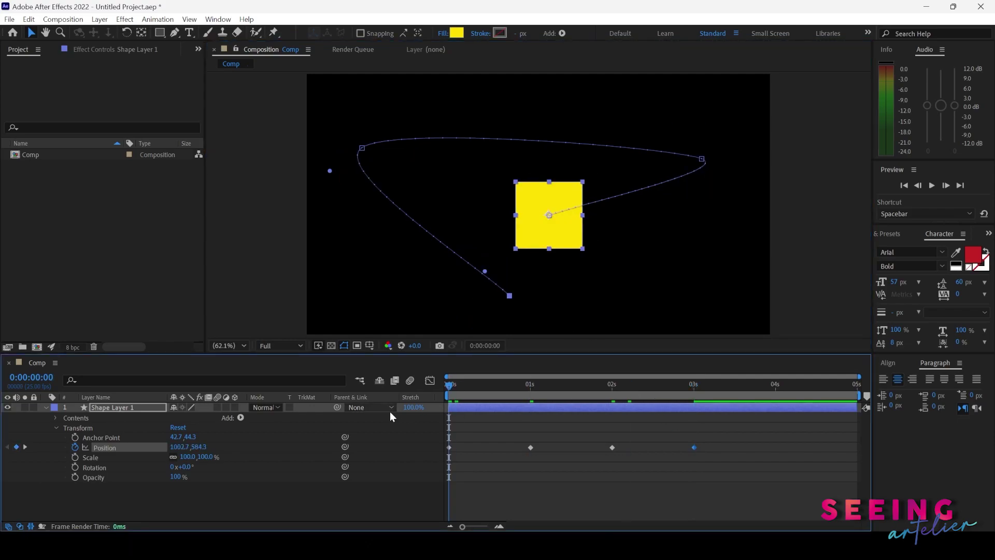
key("space")
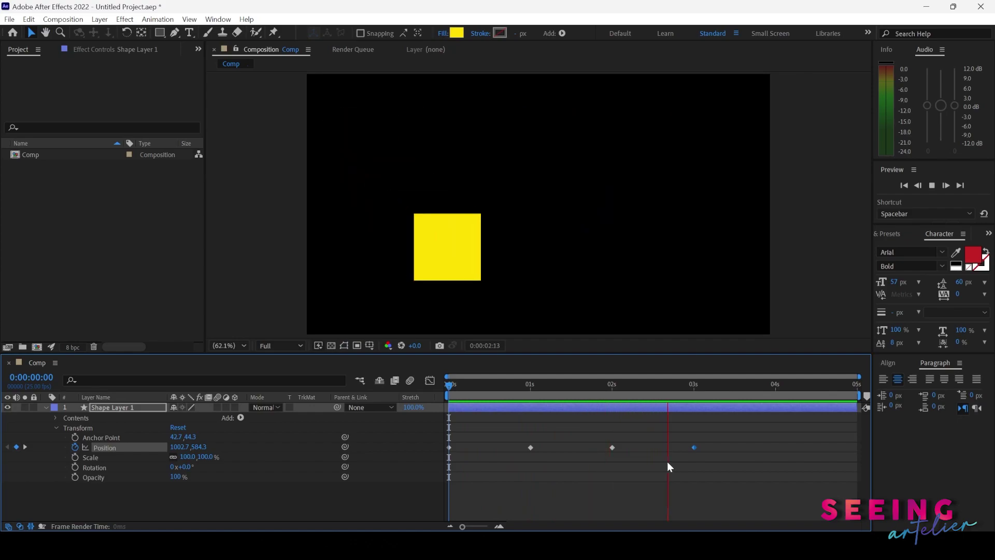
key("space")
left_click_drag(593, 384, 635, 402)
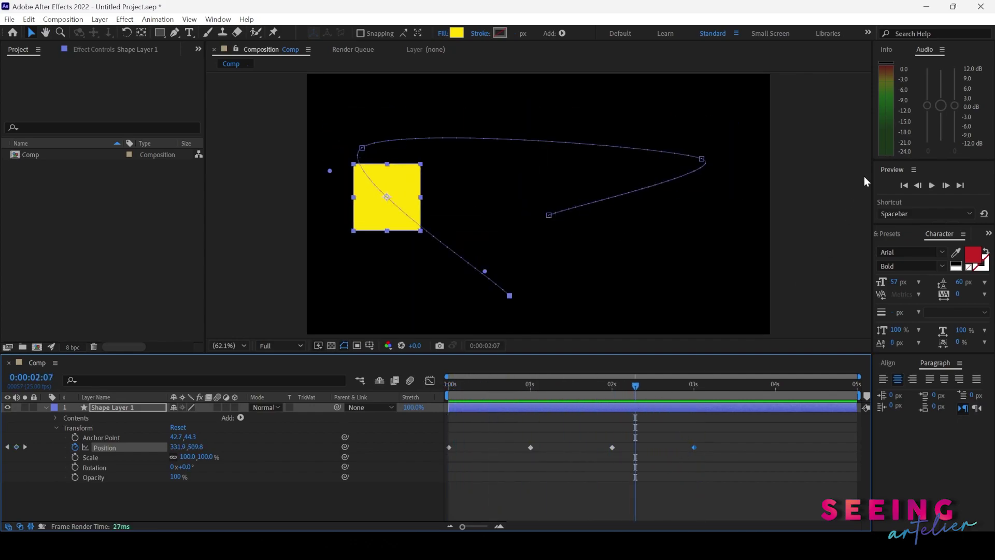
left_click(937, 190)
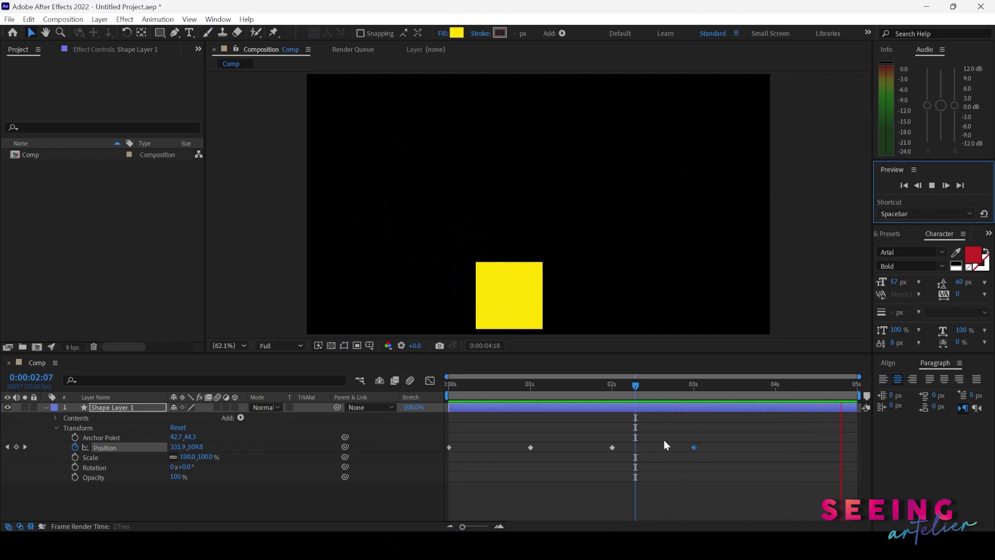
key("space")
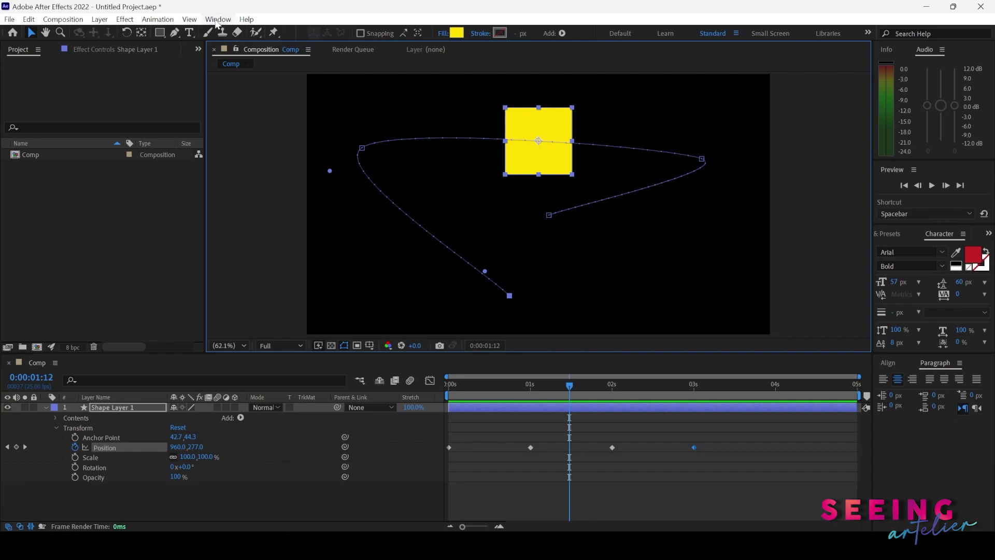
key("Home")
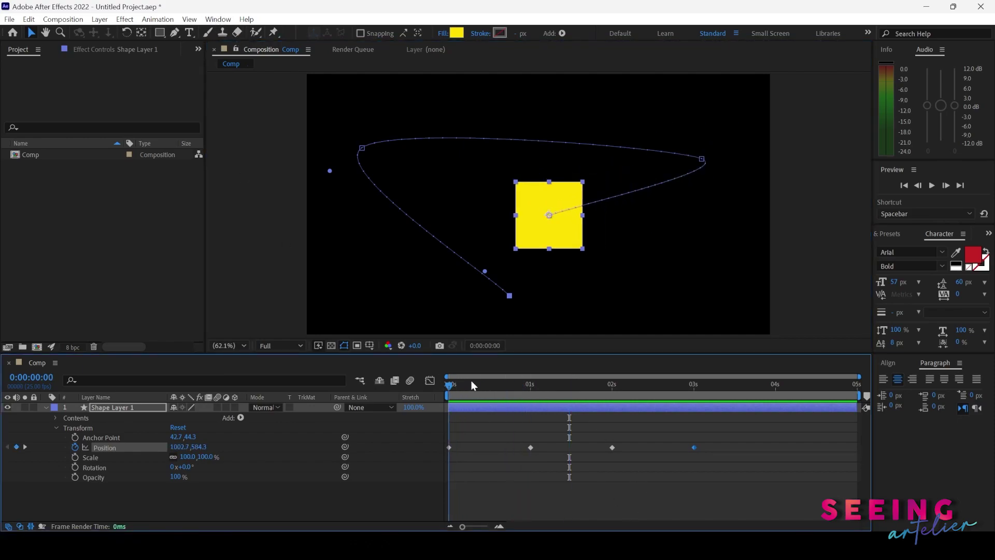
key("space")
key("space")
Step: Add a Scale keyframe at 0 seconds and set the square's scale to 10%
left_click(75, 458)
left_click(187, 456)
type("10")
key("Return")
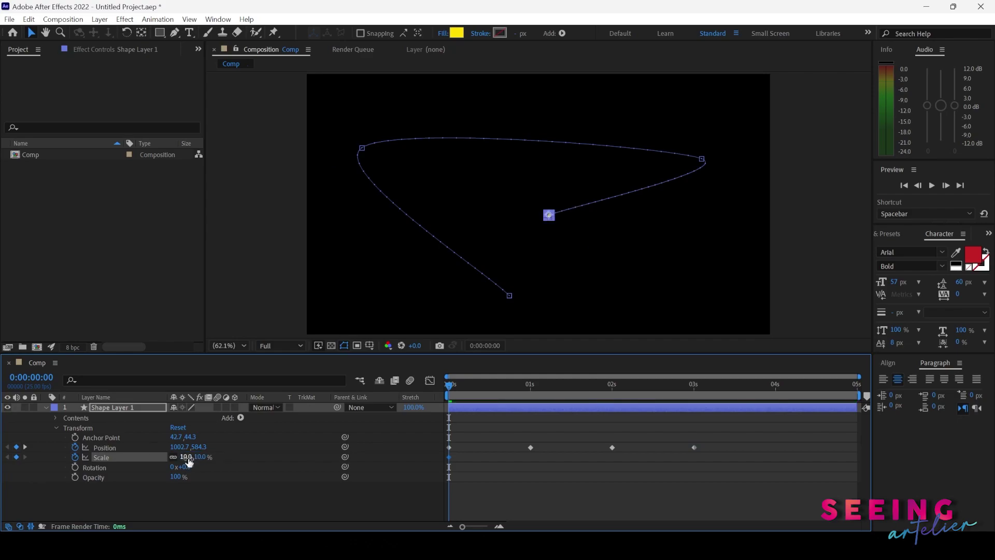
Step: Add a Scale keyframe of 100% for the square at 3 seconds
left_click_drag(490, 389, 691, 400)
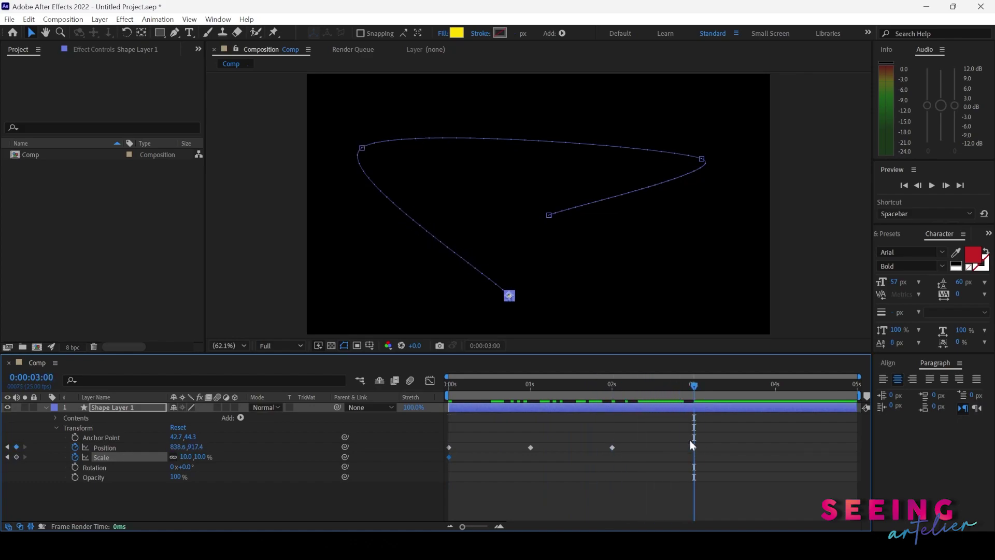
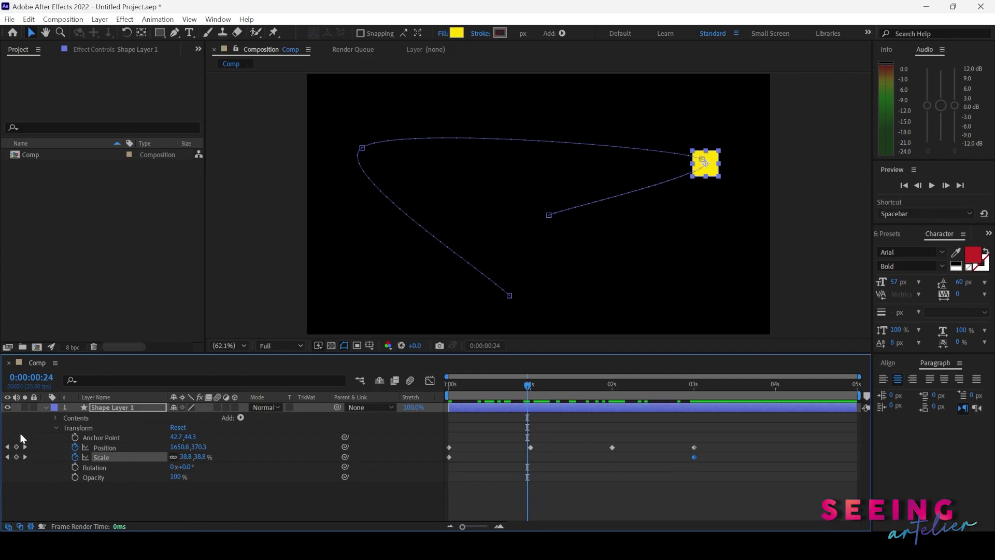
Step: Step back and forth through the square's Position and Scale keyframes between 0 and 3 seconds, finishing at 0 seconds
left_click(530, 388)
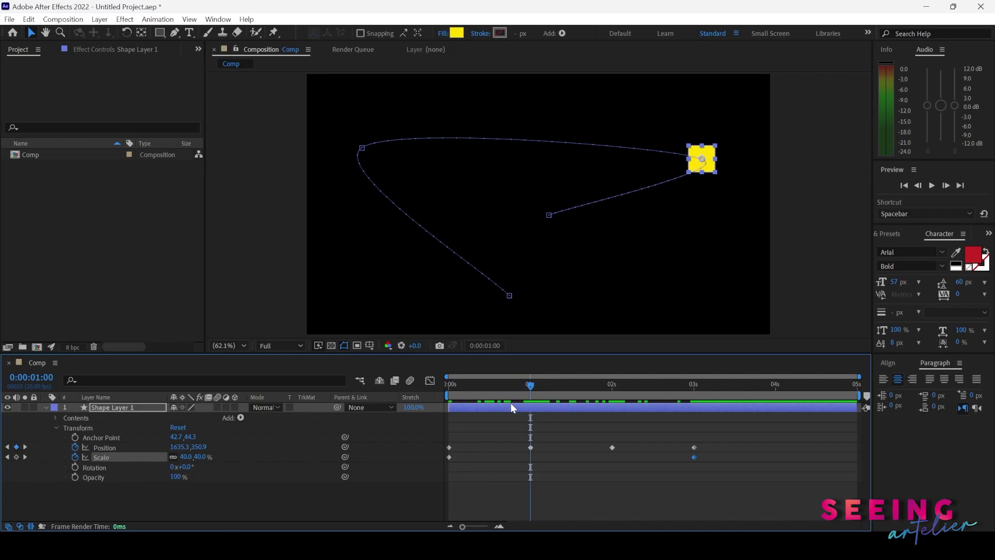
left_click(7, 449)
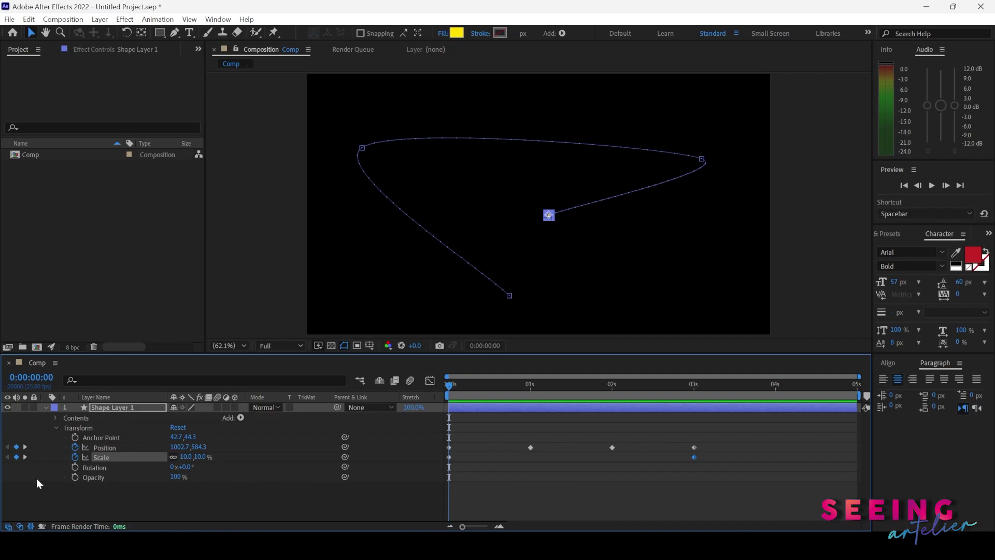
left_click(25, 447)
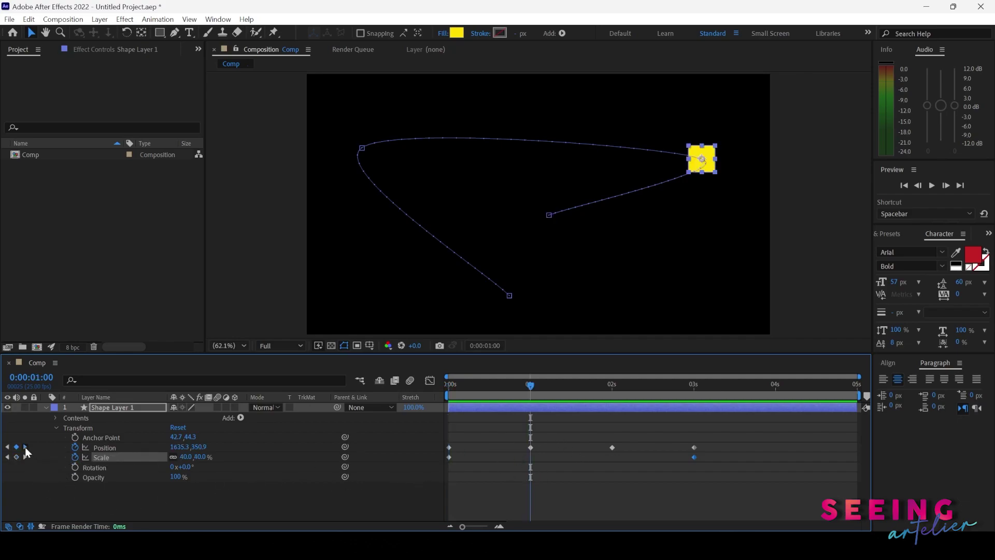
left_click(25, 447)
left_click(25, 447)
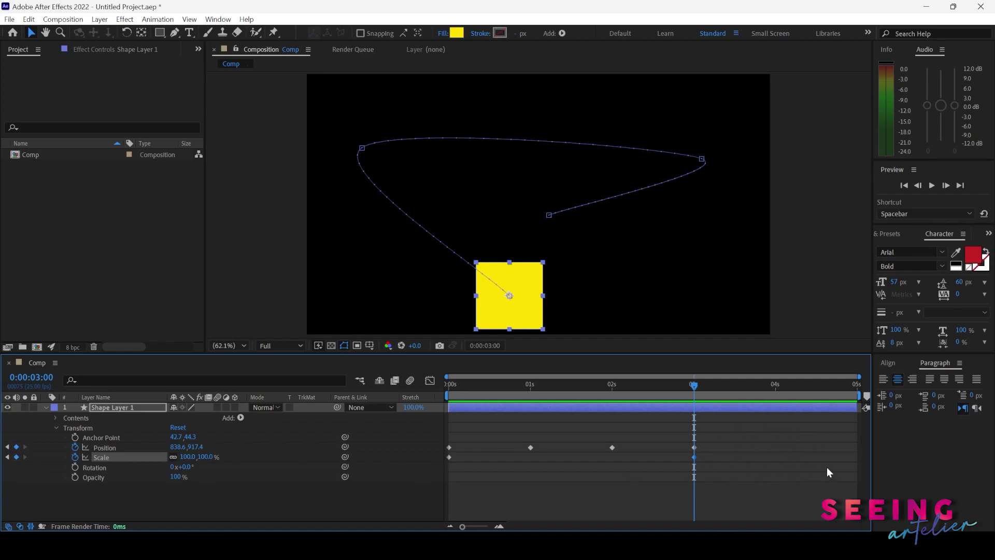
left_click(8, 457)
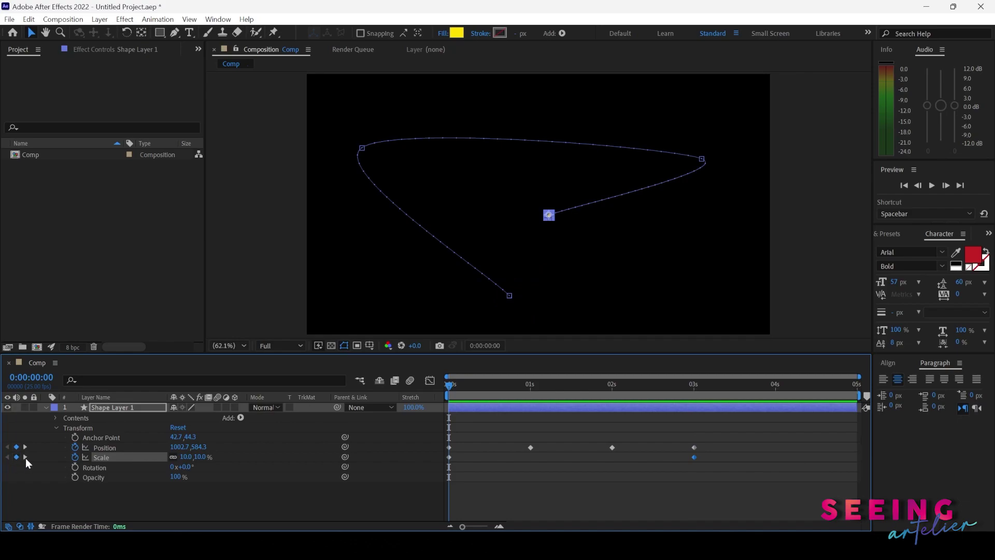
left_click(25, 458)
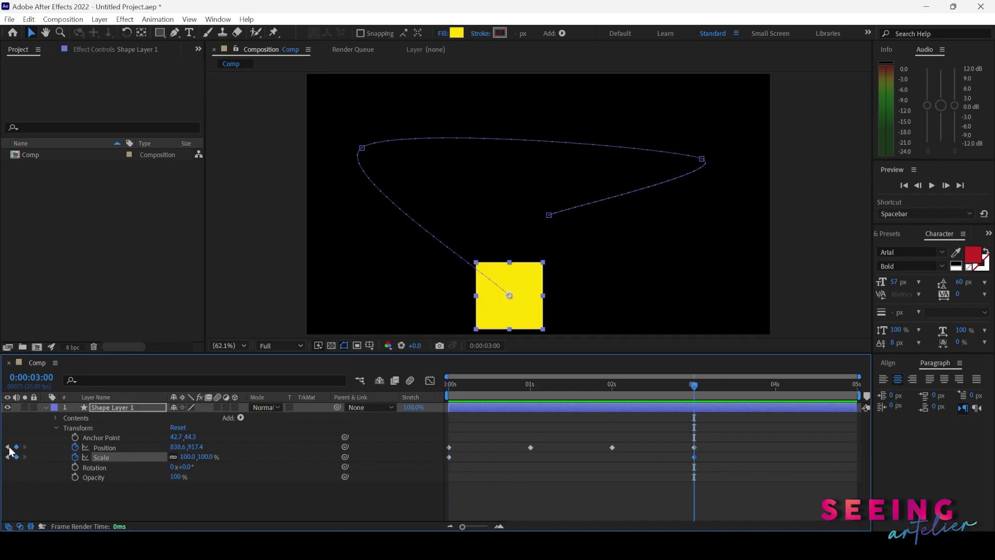
left_click(8, 447)
left_click(7, 447)
left_click(8, 447)
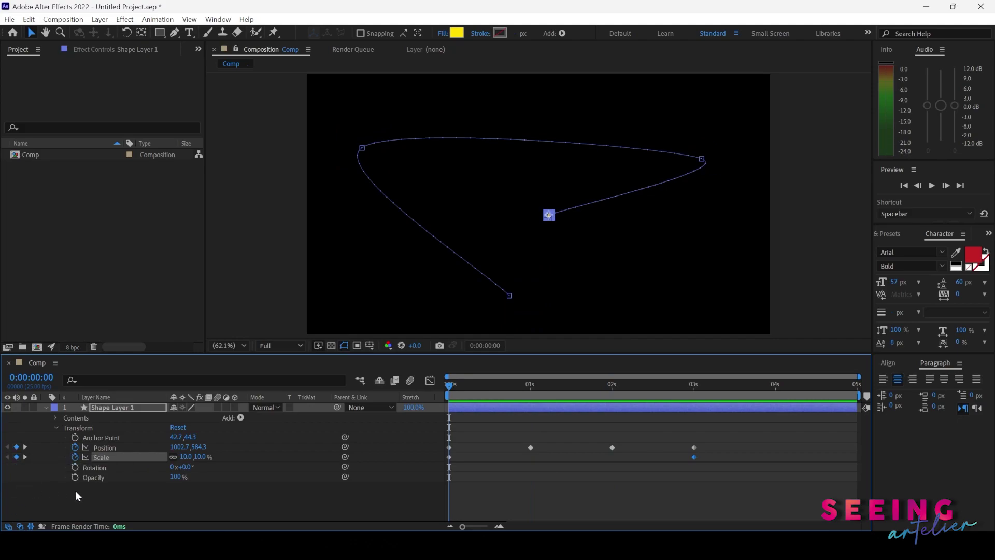
Step: Move the square to about 1736, 724 at frame 24, just before the 1-second Position keyframe
left_click_drag(480, 384, 527, 391)
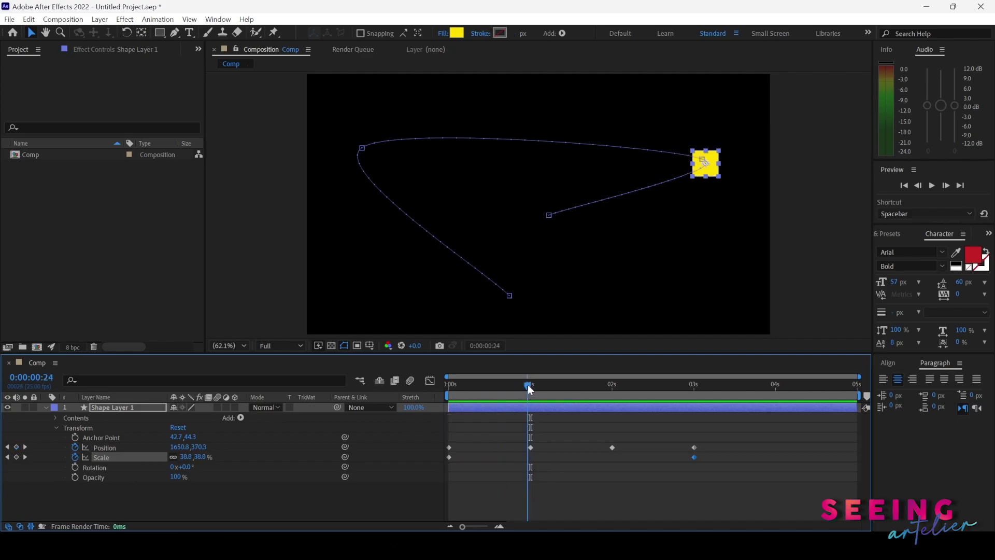
left_click_drag(708, 178, 728, 263)
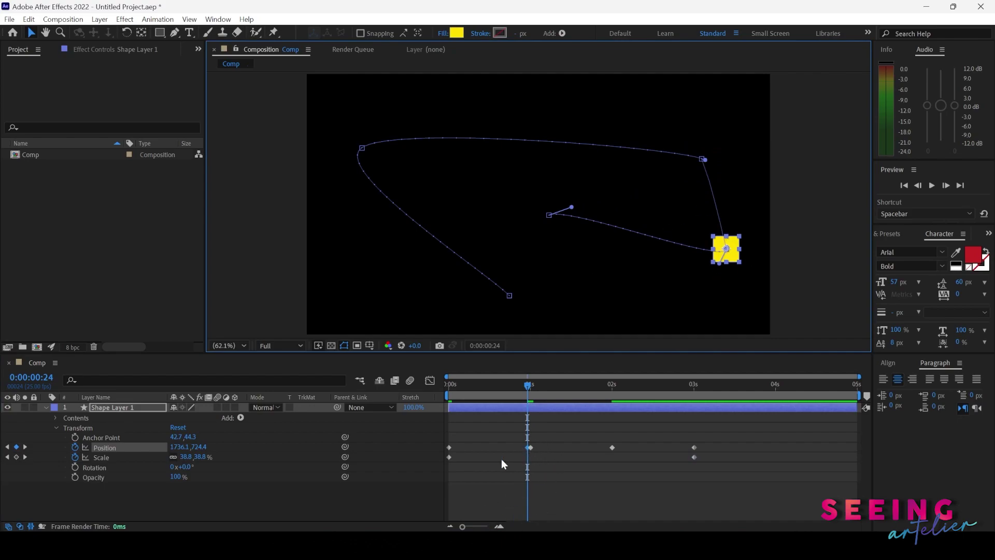
left_click(450, 528)
Step: Delete the extra Position keyframe at frame 24
mouse_move(538, 381)
left_mouse_down()
mouse_move(542, 388)
mouse_move(527, 394)
left_mouse_up()
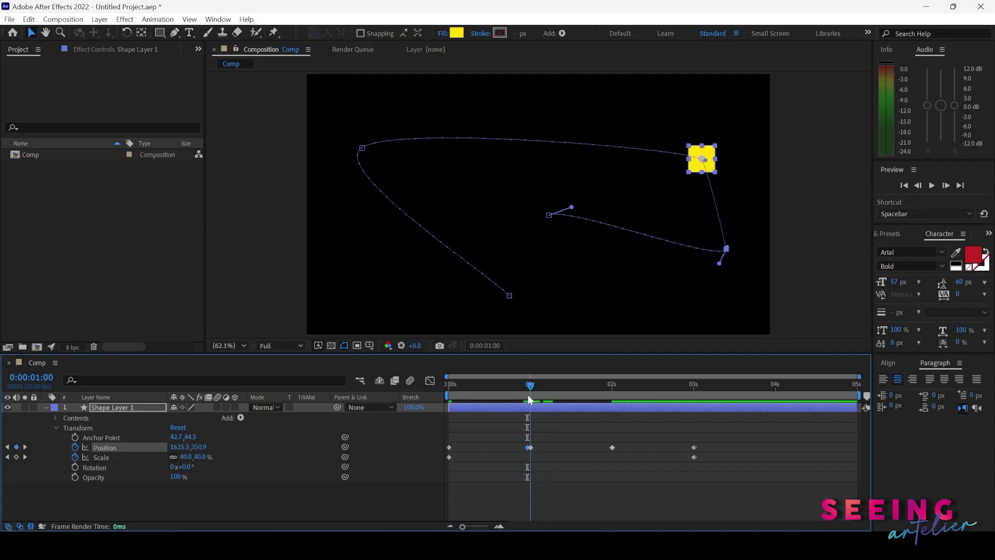
left_click(529, 448, "ctrl")
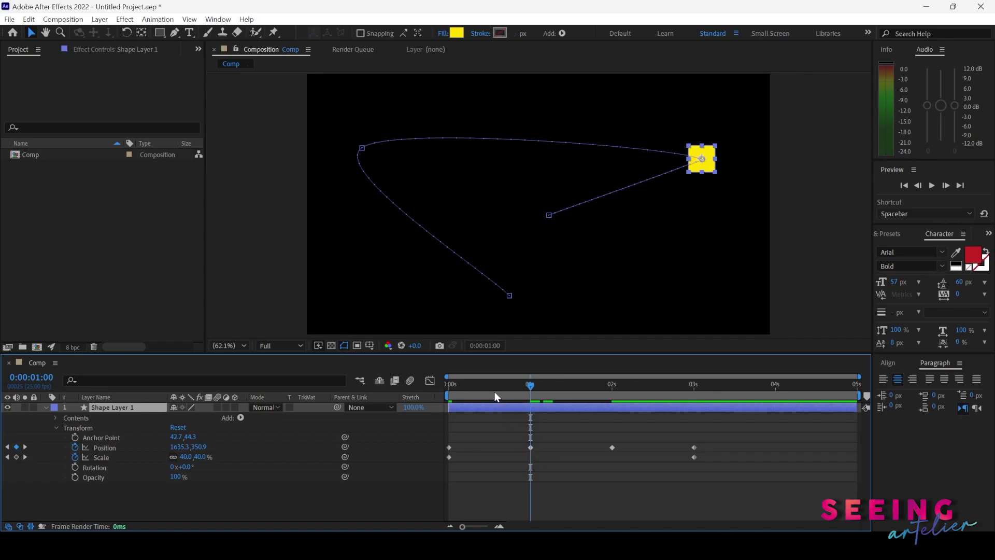
Step: Go to the Position keyframe at 1 second and set the square's X position to 1586.3
left_click(468, 386)
left_click(444, 386)
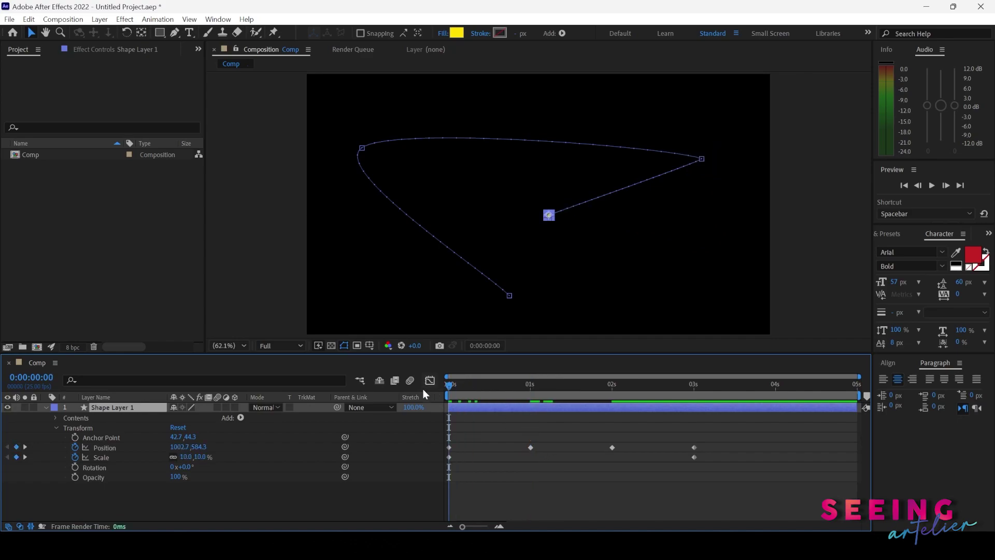
left_click(25, 447)
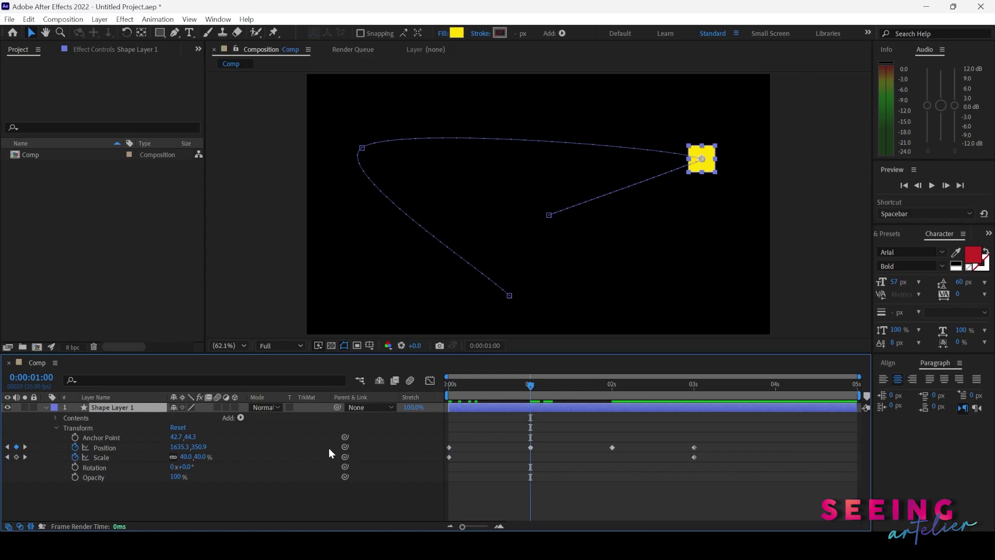
left_click(182, 447)
type("1586.3")
key("Return")
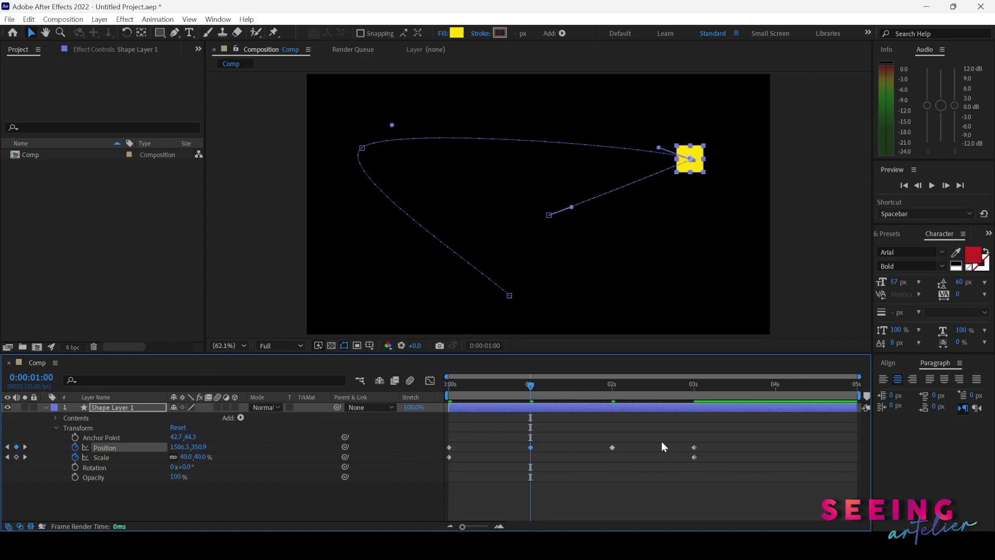
Step: Review the animation keyframe by keyframe from the start to 3 seconds, and return to 0 seconds
key("Home")
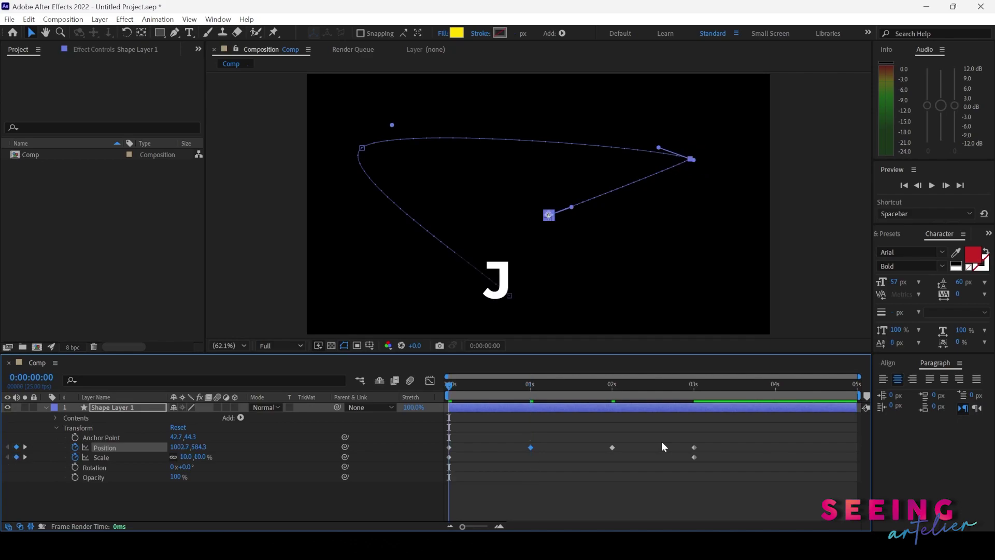
key("k")
key("k")
key("k")
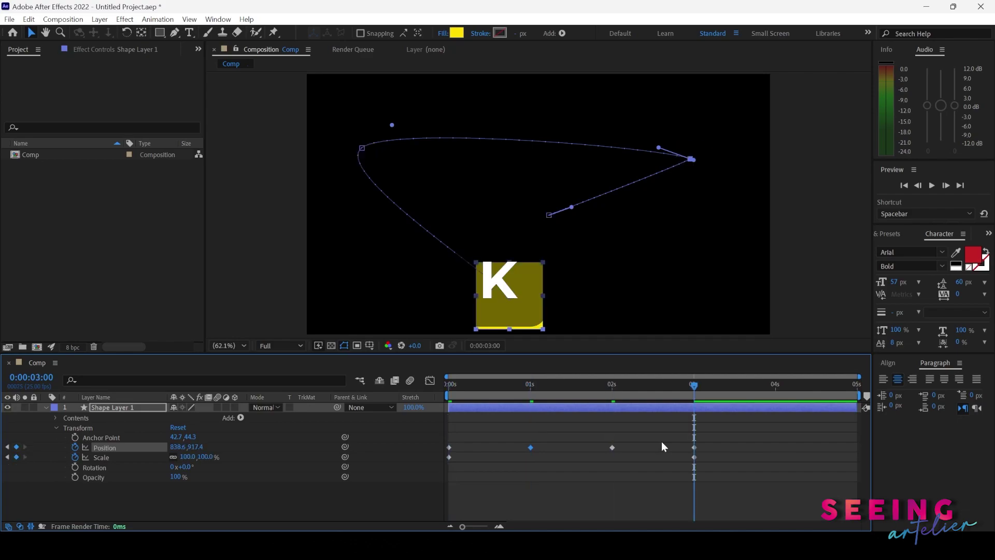
key("j")
key("j")
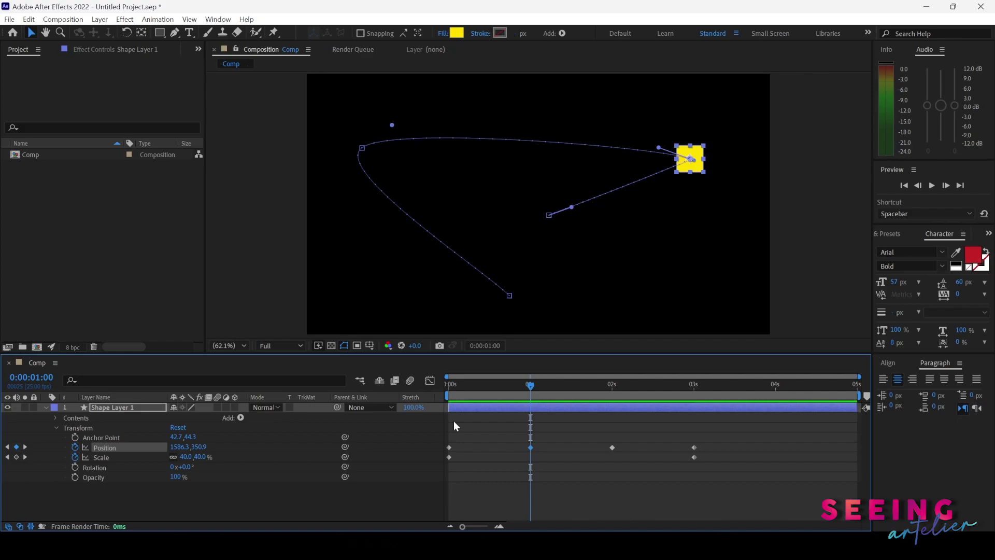
key("Home")
key("comma")
left_click(695, 448)
left_click(612, 447, "shift")
left_click(530, 448, "shift")
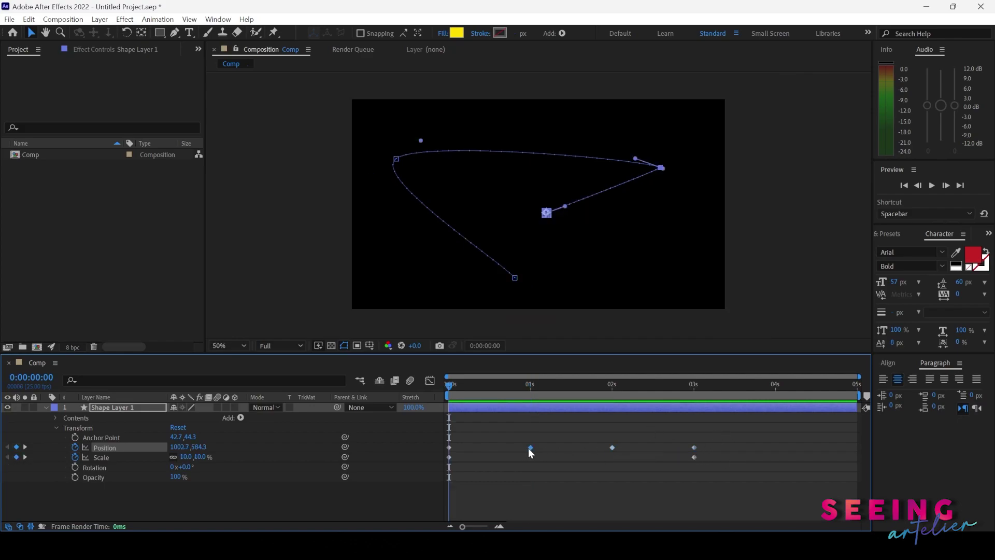
left_click(467, 462)
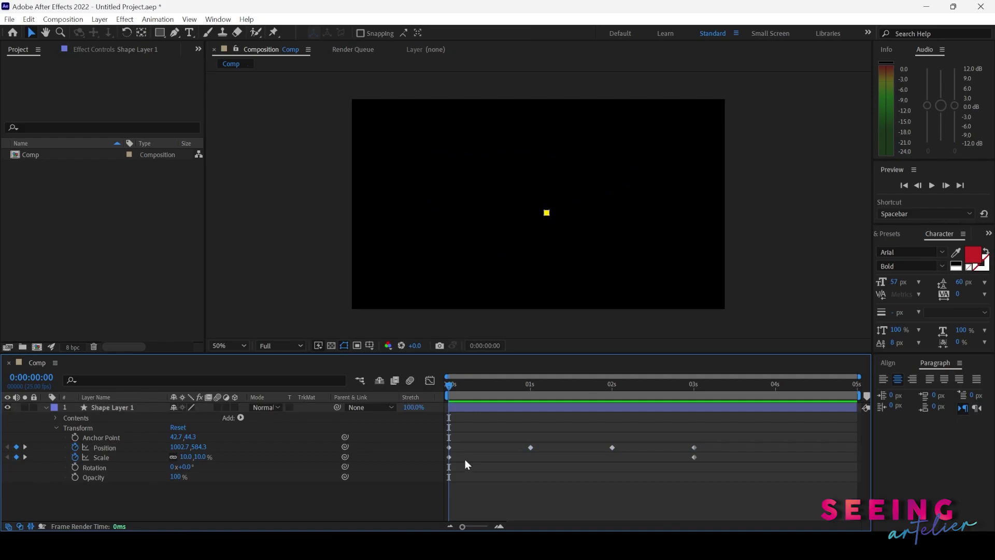
Step: Select the shape layer and examine its motion frame by frame from 0 seconds to frame 22
left_click(474, 408)
scroll(595, 203, "up", 4)
scroll(592, 212, "down", 1)
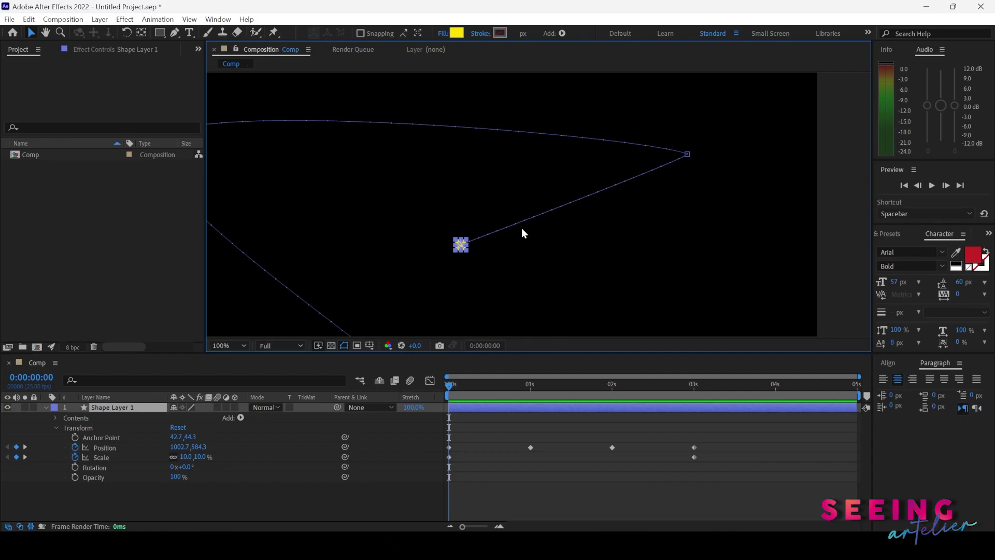
mouse_move(450, 385)
left_mouse_down()
mouse_move(465, 385)
mouse_move(446, 390)
left_mouse_up()
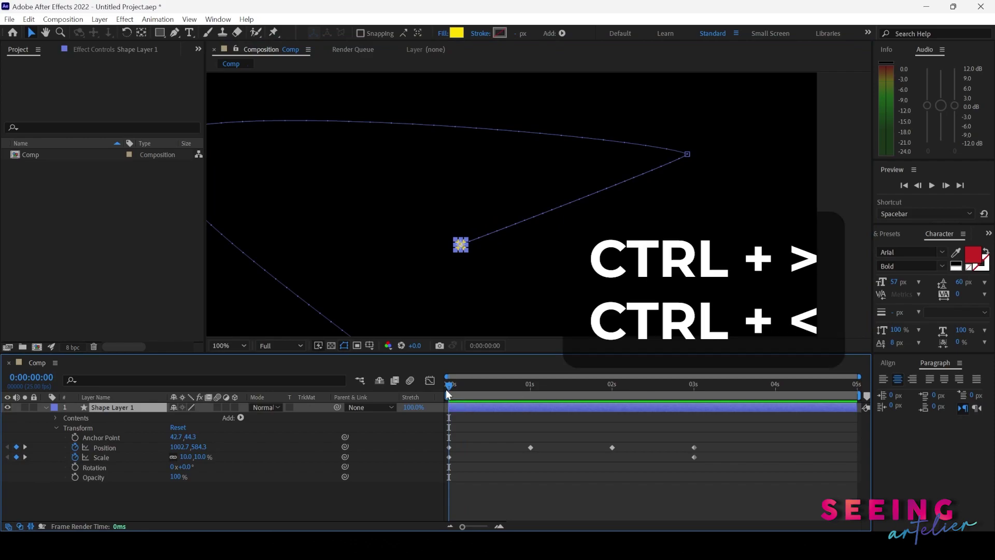
key("ctrl+Right")
key("ctrl+Right")
key("ctrl+Right")
key("ctrl+Right")
key("ctrl+Right")
key("ctrl+Right")
key("ctrl+Right")
key("ctrl+Right")
key("ctrl+Right")
key("ctrl+Right")
key("ctrl+Right")
key("ctrl+Right")
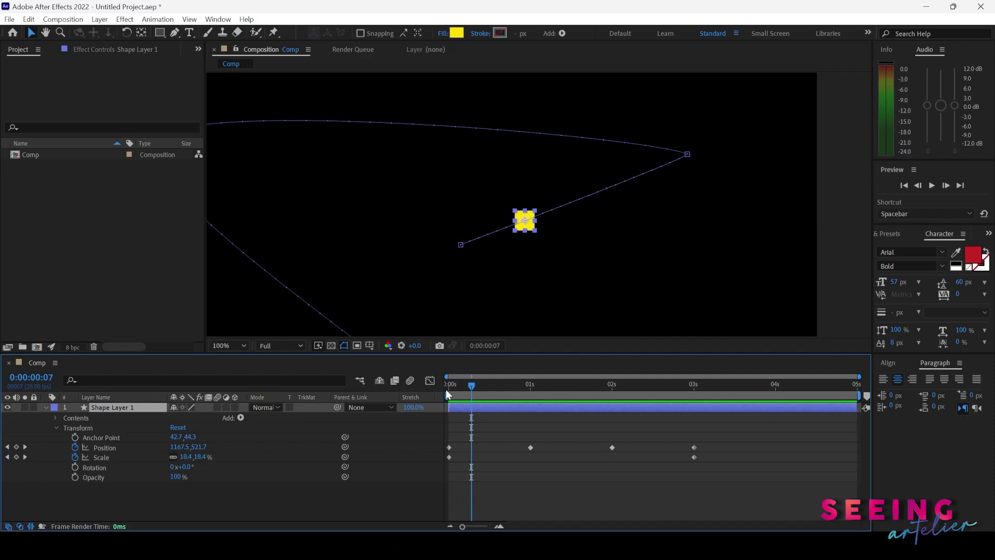
key("ctrl+Right")
key("ctrl+Right")
key("ctrl+Right")
key("ctrl+Right")
key("ctrl+Right")
key("ctrl+Right")
key("ctrl+Right")
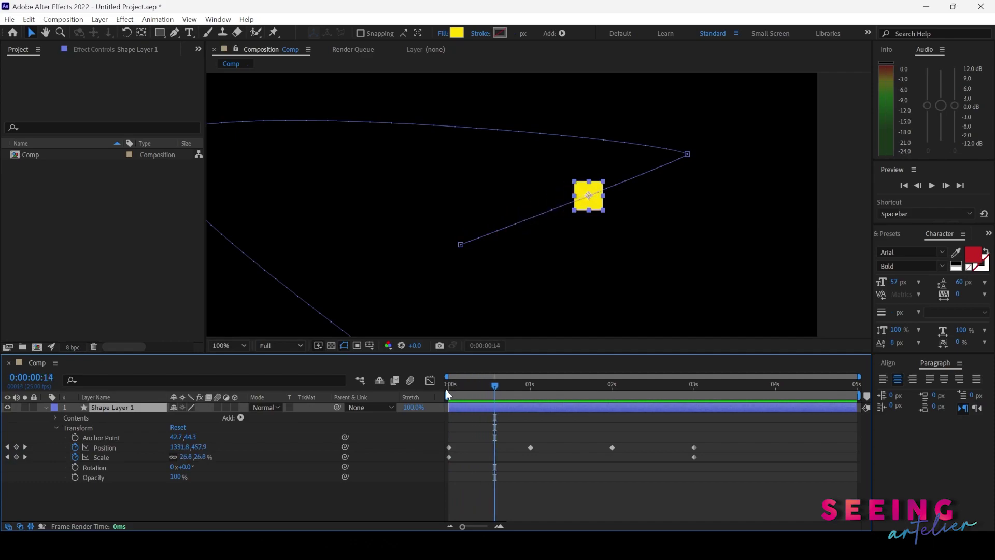
key("ctrl+Right")
key("ctrl+Right")
key("ctrl+Right")
key("ctrl+Right")
key("ctrl+Right")
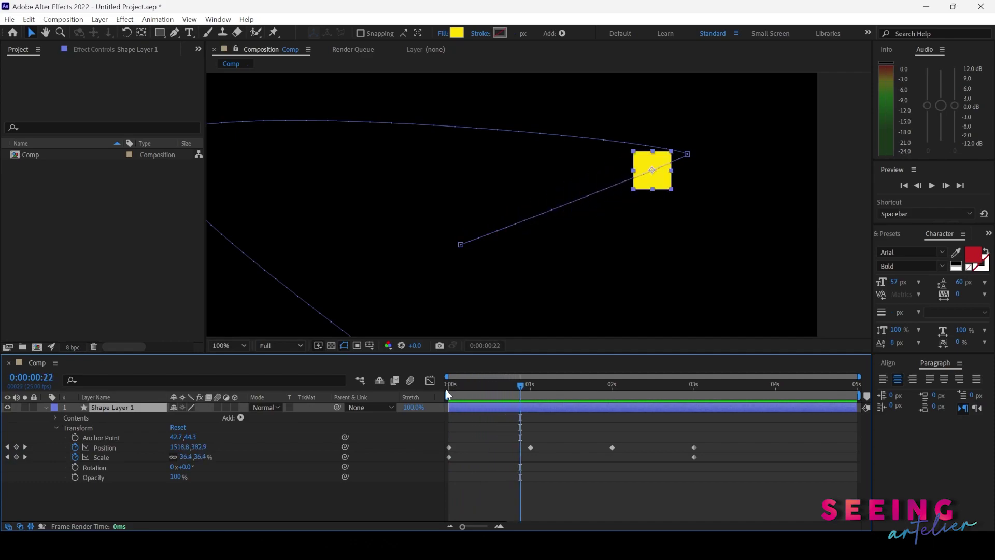
Step: Apply Easy Ease to the Position keyframe at 1 second and check the motion leading into it at frame 17
key("period")
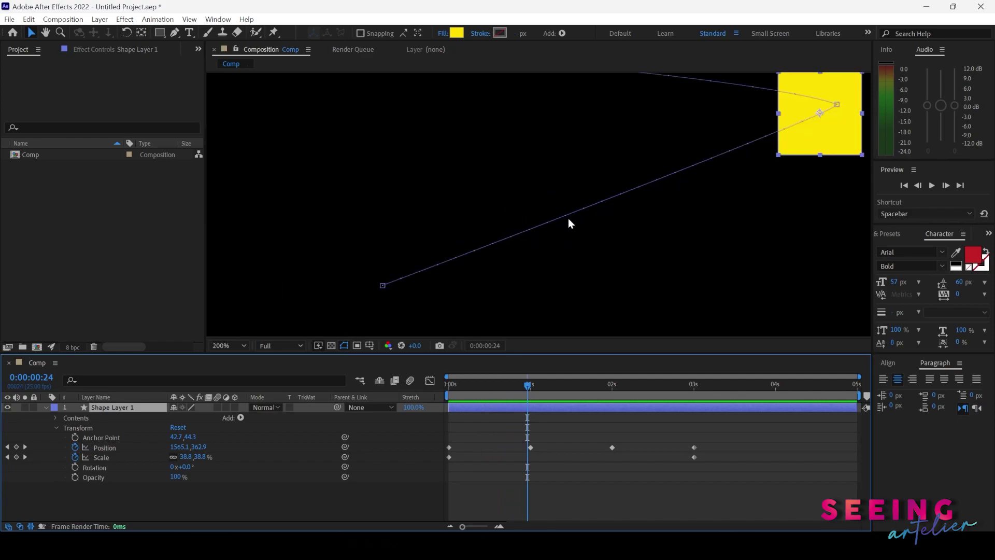
left_click_drag(691, 170, 656, 288)
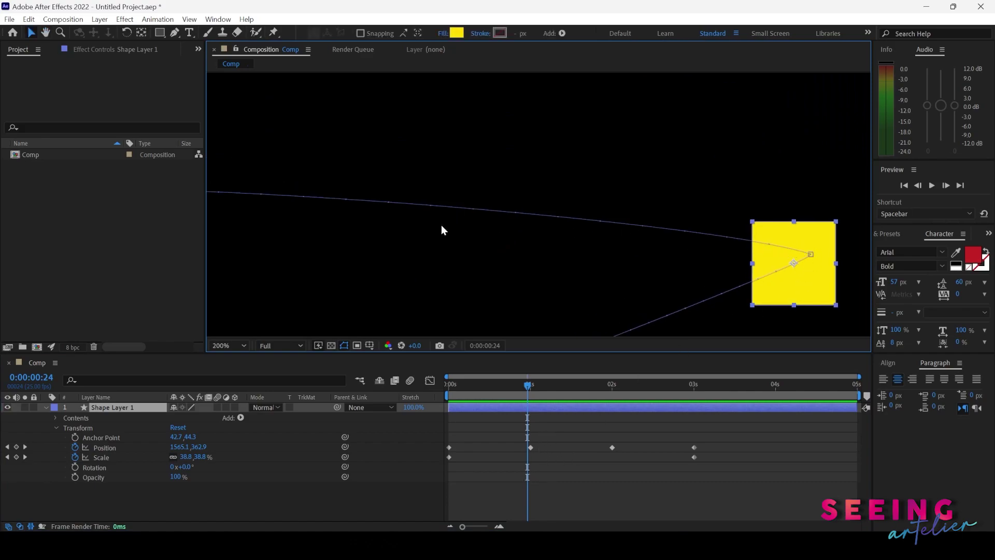
left_click_drag(444, 251, 448, 267)
scroll(666, 242, "down", 1)
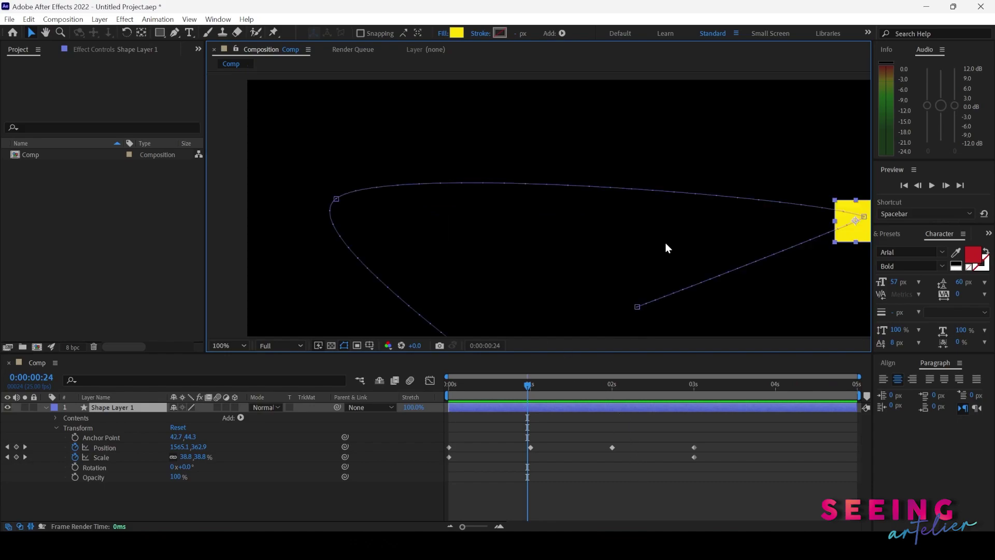
left_click_drag(595, 273, 561, 211)
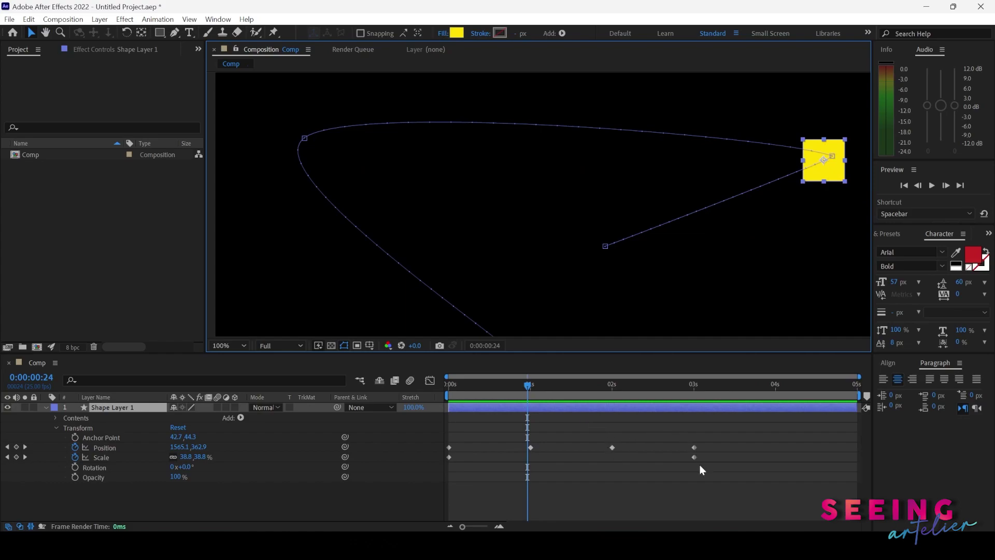
left_click_drag(552, 428, 513, 455)
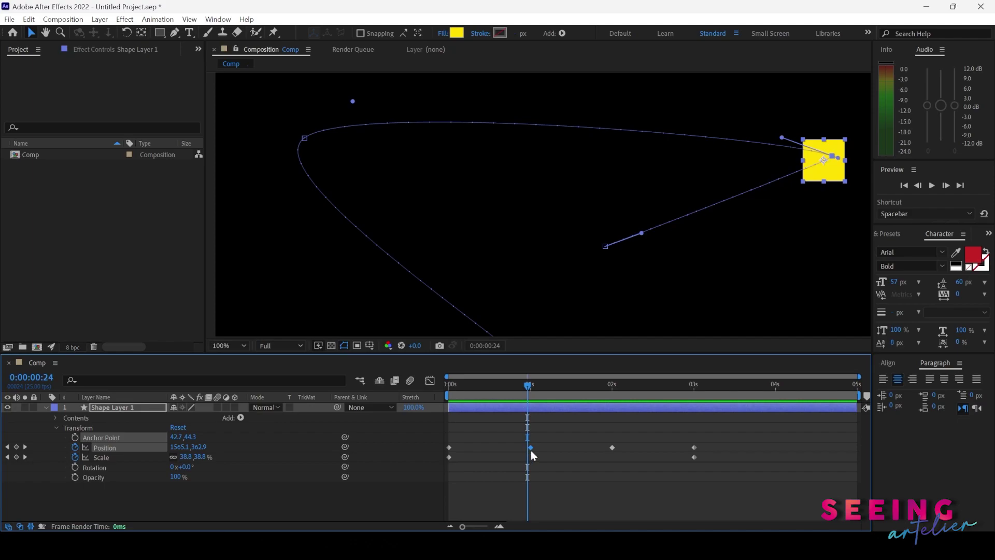
right_click(532, 449)
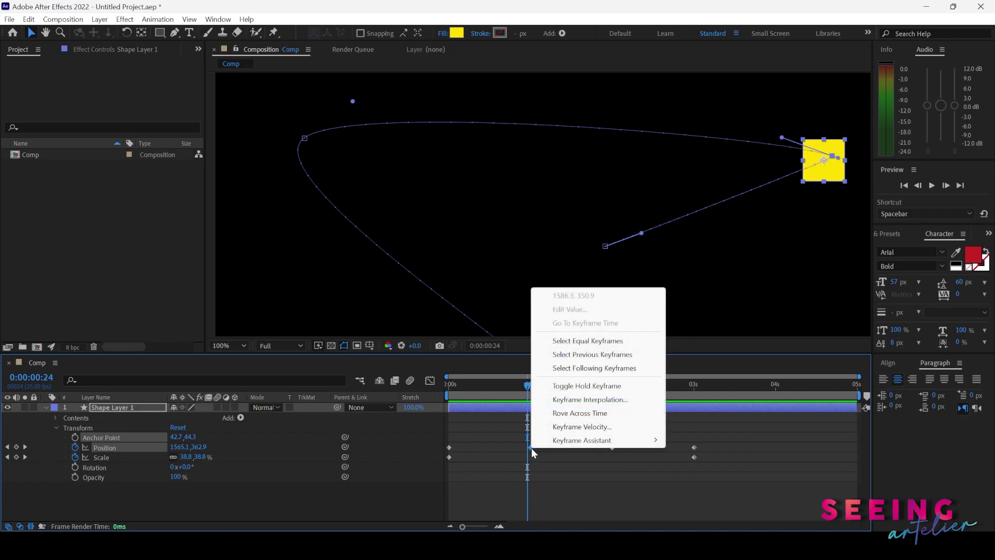
mouse_move(596, 440)
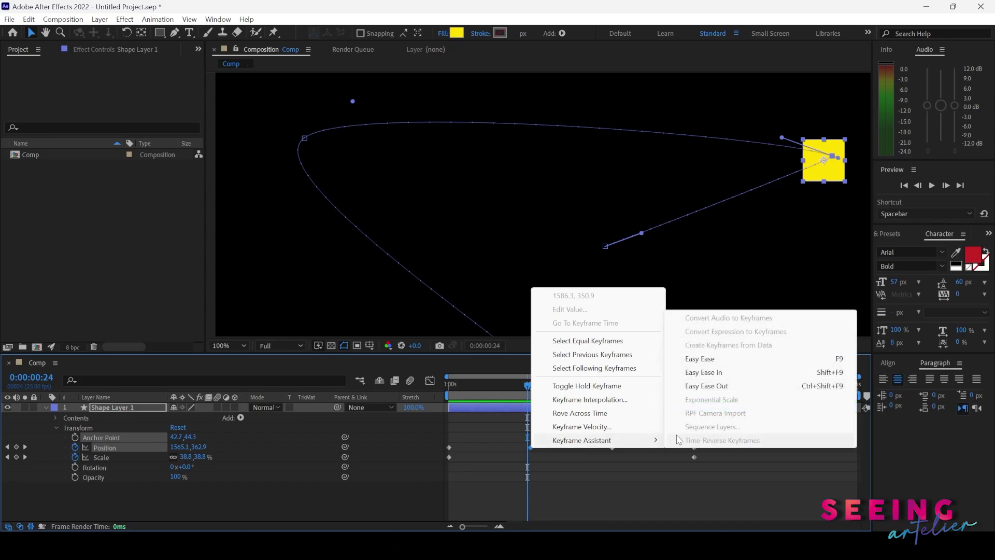
left_click(731, 362)
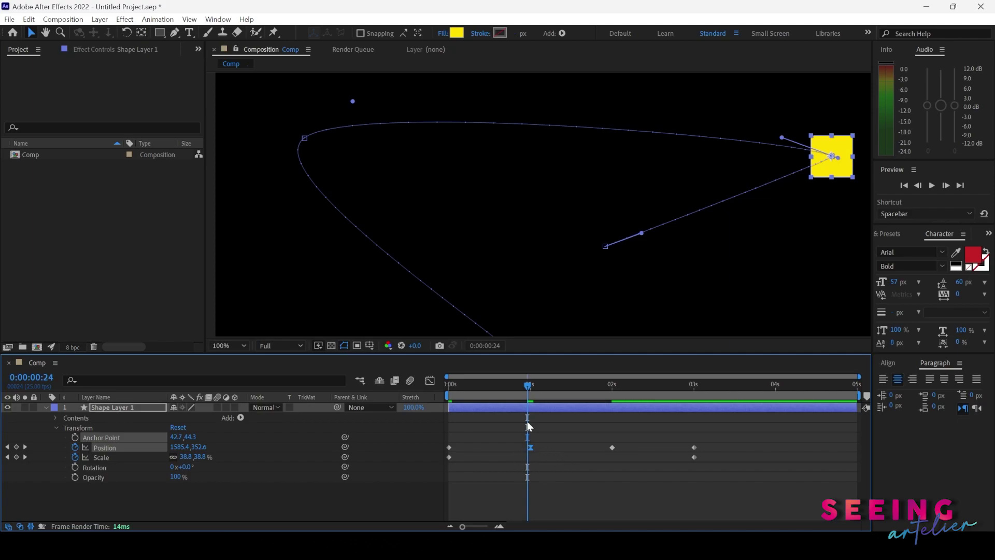
left_click(504, 385)
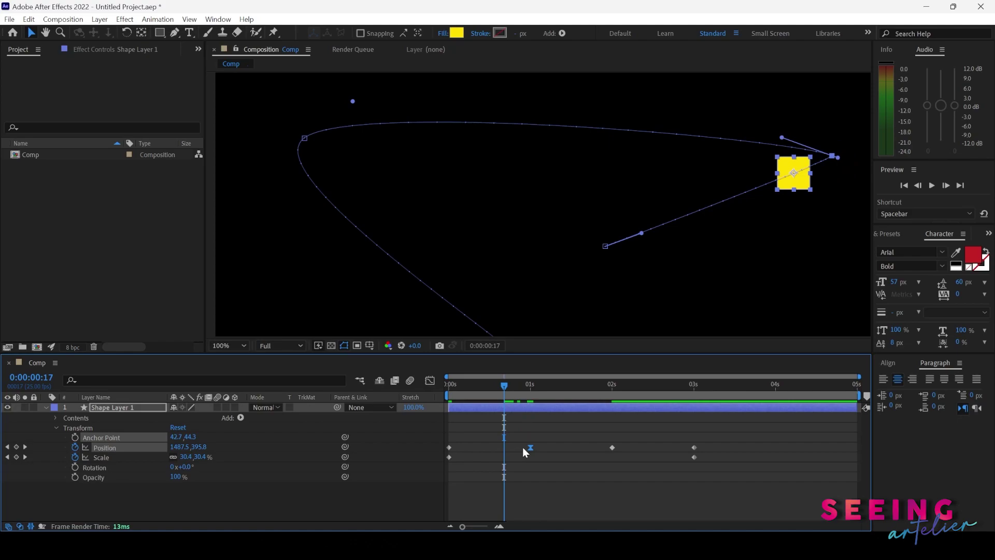
Step: Examine the frame spacing on the motion path around the eased Position keyframe at 1 second, scrubbing between frames 10 and 12
mouse_move(531, 452)
left_click_drag(724, 224, 462, 275)
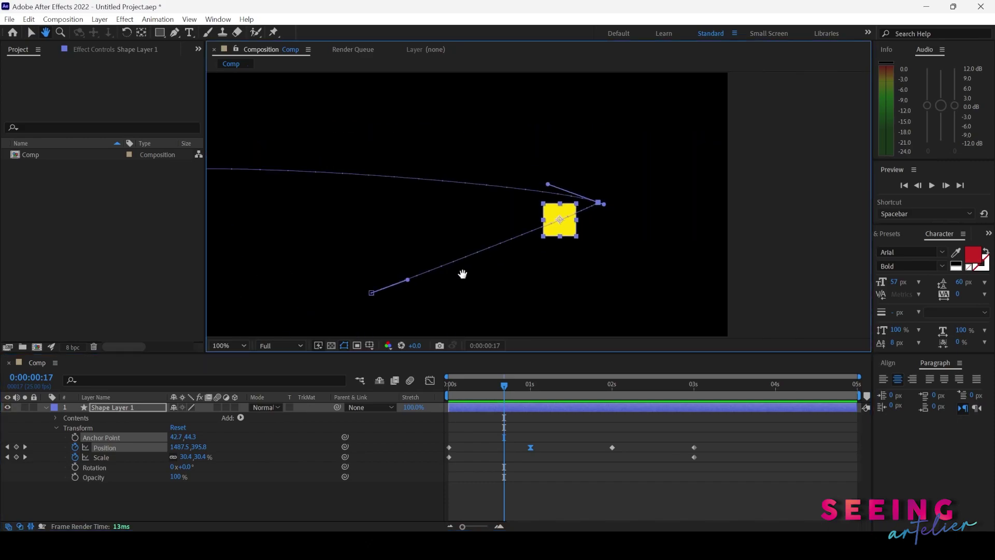
key("period")
key("period")
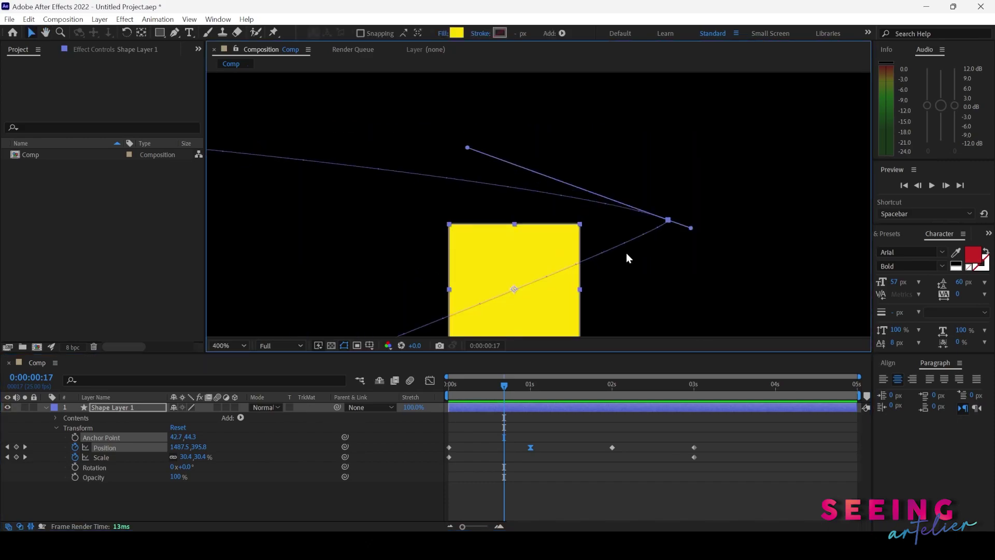
left_click_drag(626, 253, 596, 220)
left_click_drag(497, 390, 481, 390)
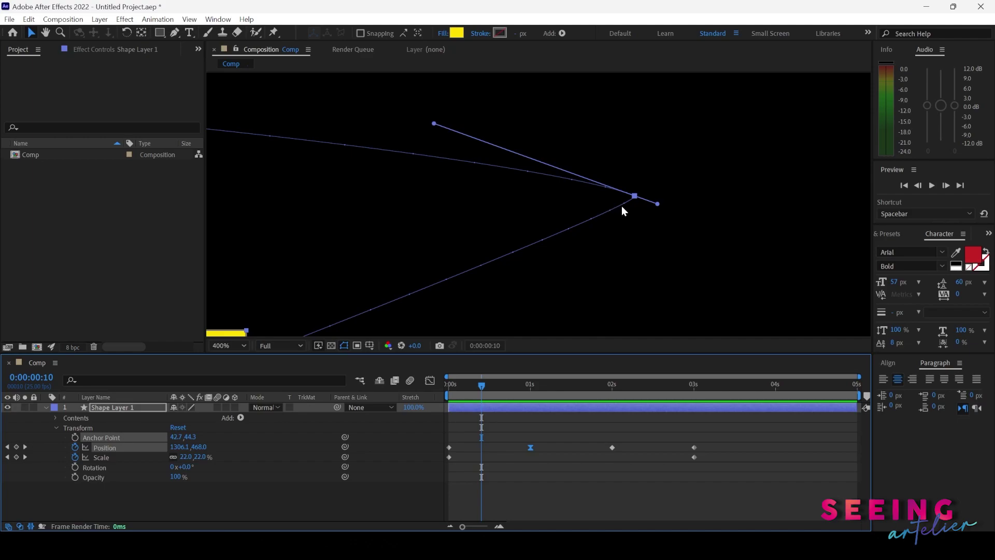
left_click_drag(530, 385, 488, 384)
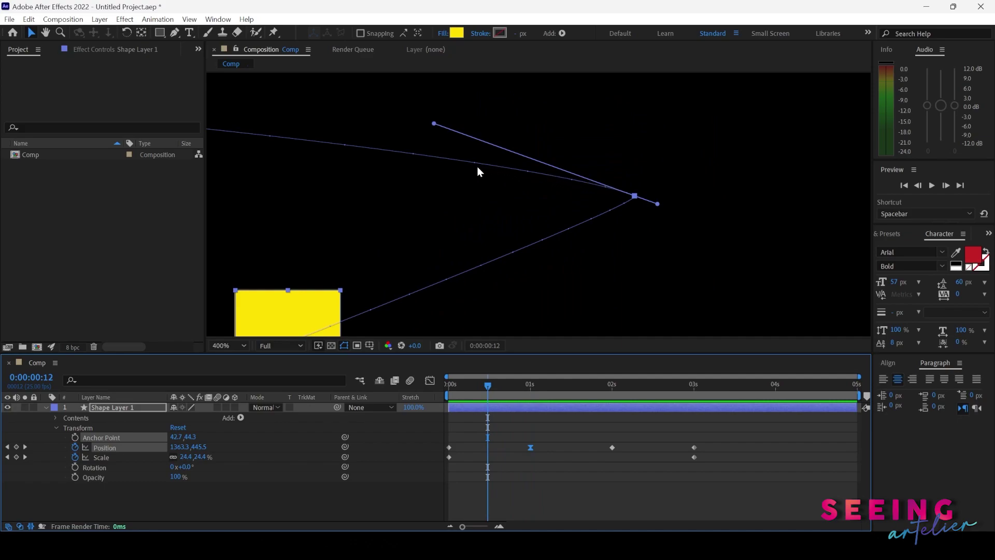
Step: Return to 0 seconds and preview the eased motion with the square's whole approach in view
scroll(370, 256, "down", 4)
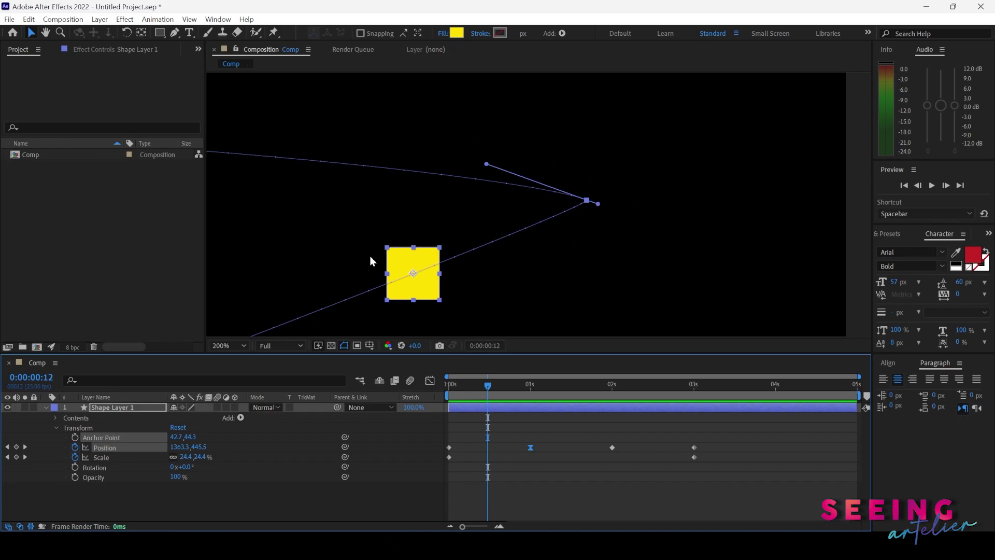
key("h")
key("v")
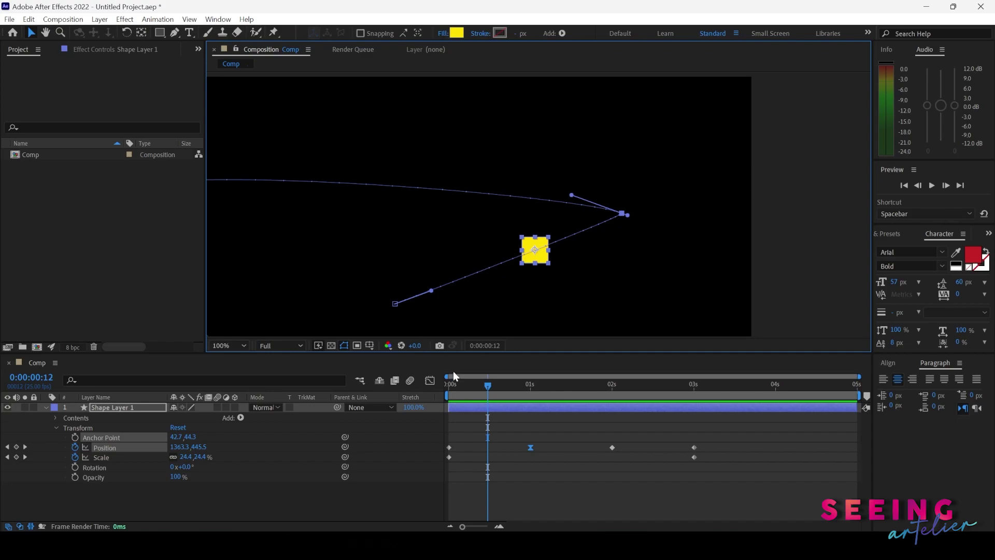
key("Home")
key("space")
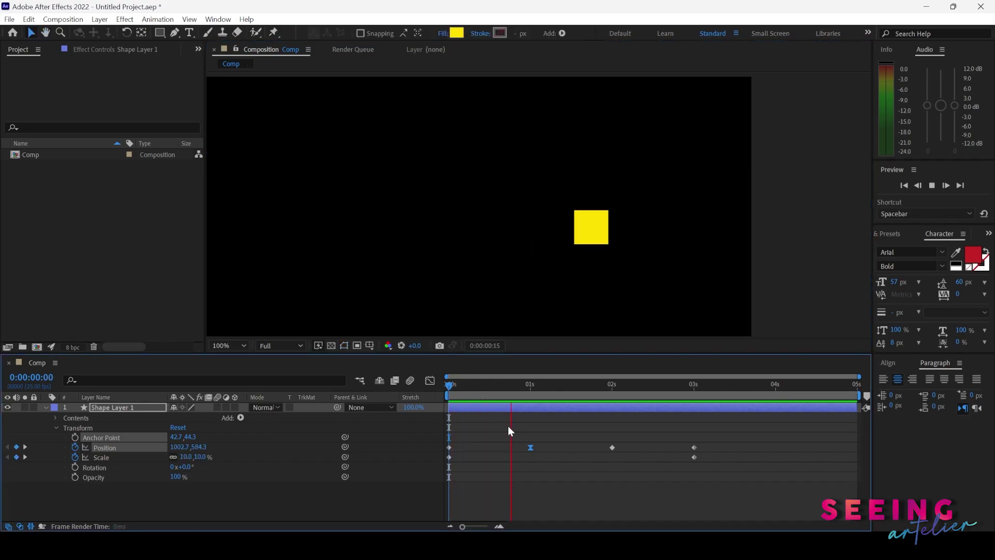
Step: Reset the Position keyframe at 1 second to linear and apply Easy Ease In to it
left_click(531, 447)
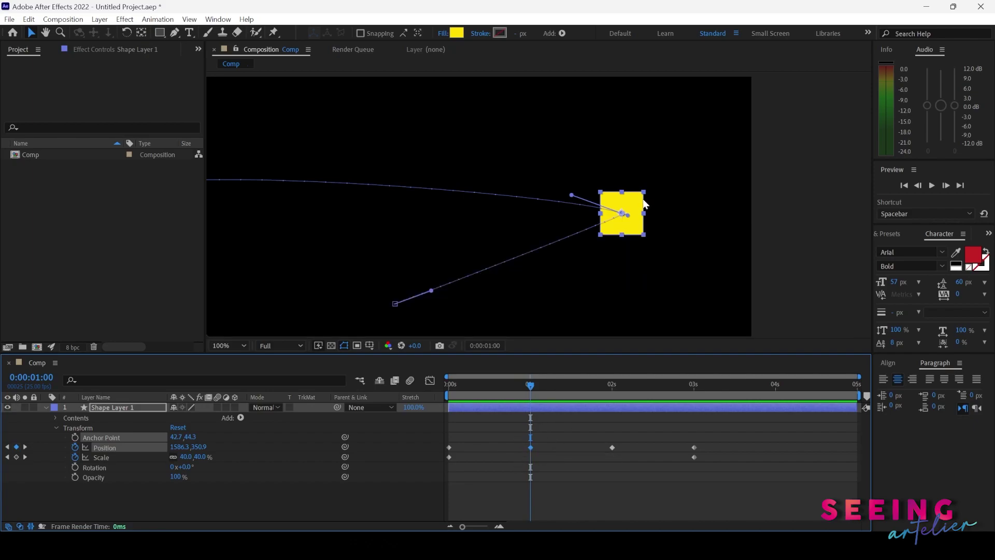
right_click(529, 446)
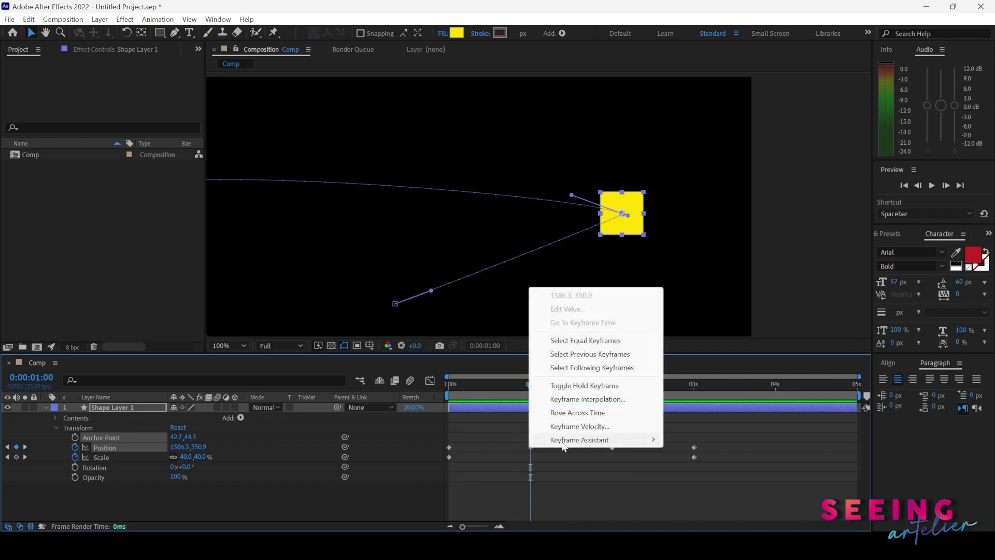
mouse_move(596, 440)
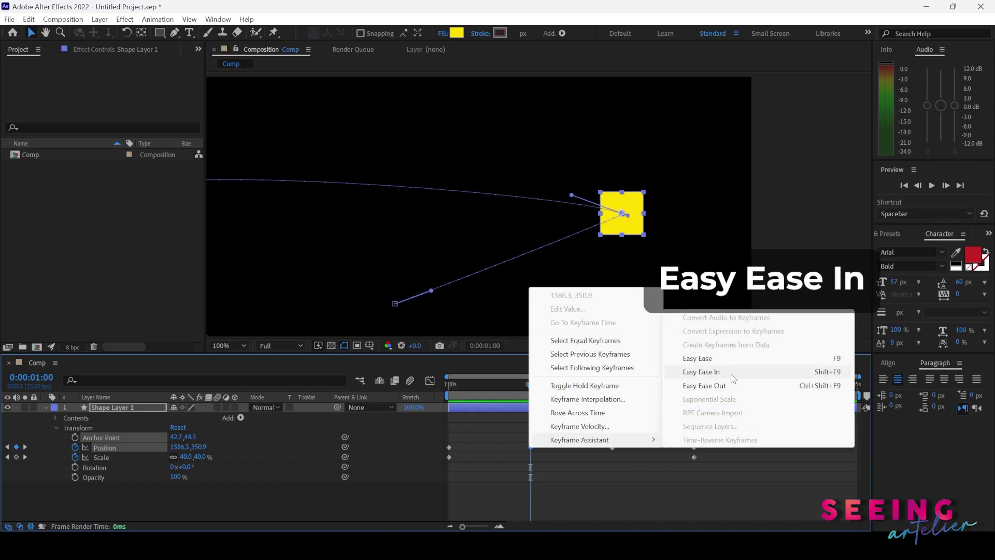
left_click(700, 371)
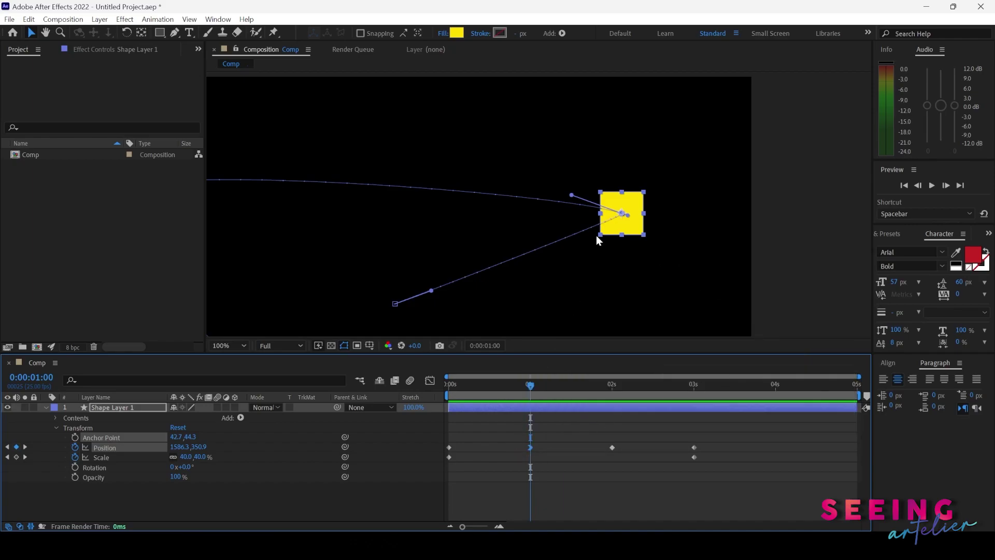
Step: Examine the motion path around the Easy Ease In keyframe up close, from 0 seconds to 1 second 23 frames
scroll(627, 223, "up", 2)
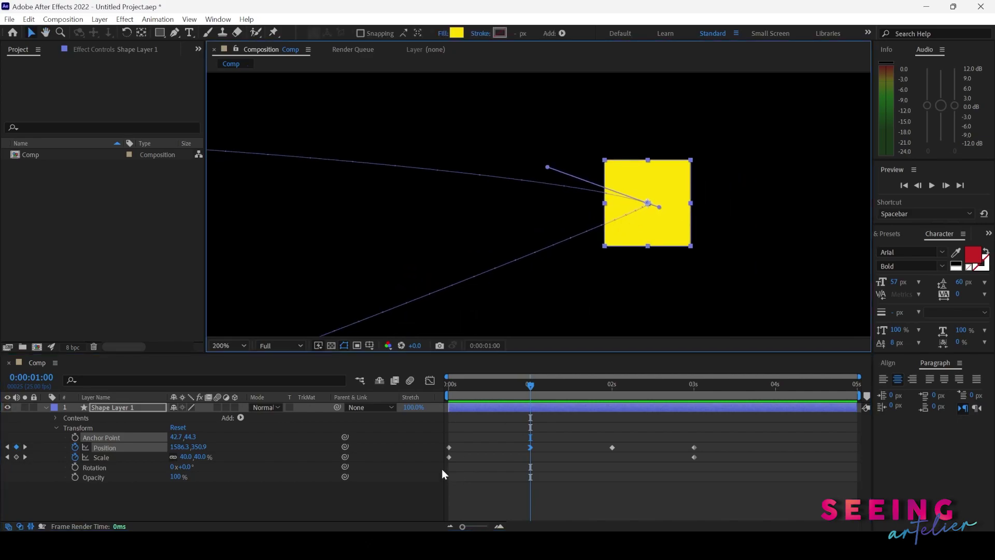
key("Home")
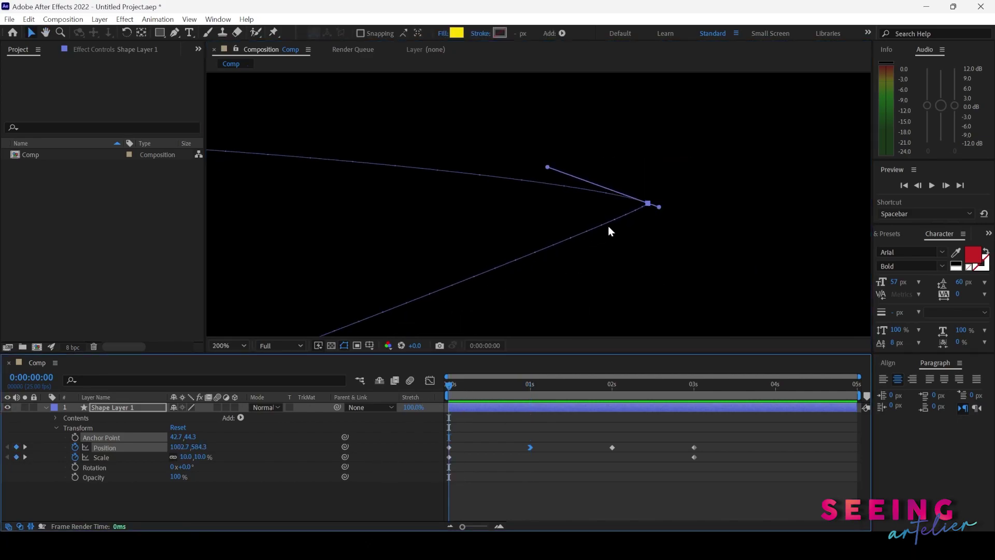
scroll(609, 228, "up", 2)
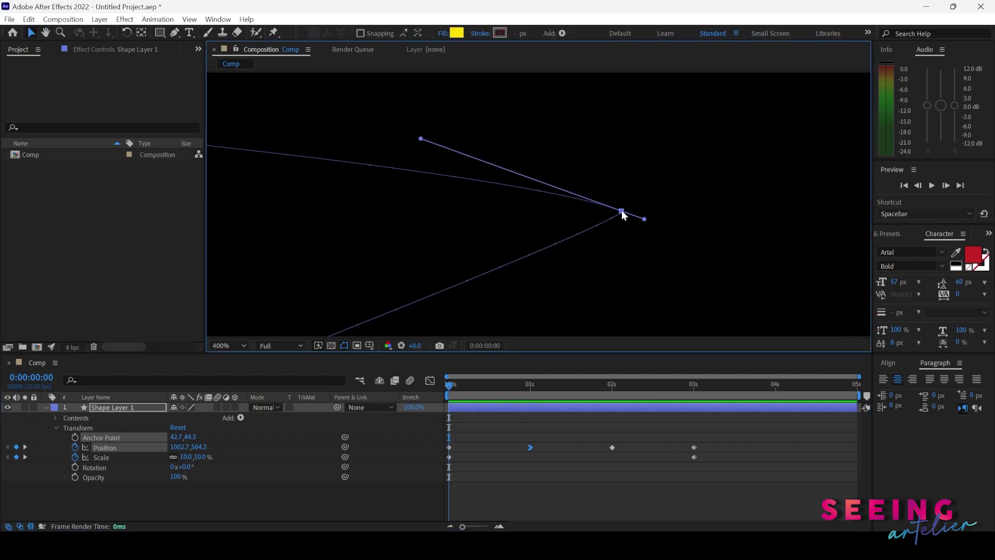
left_click_drag(541, 202, 692, 203)
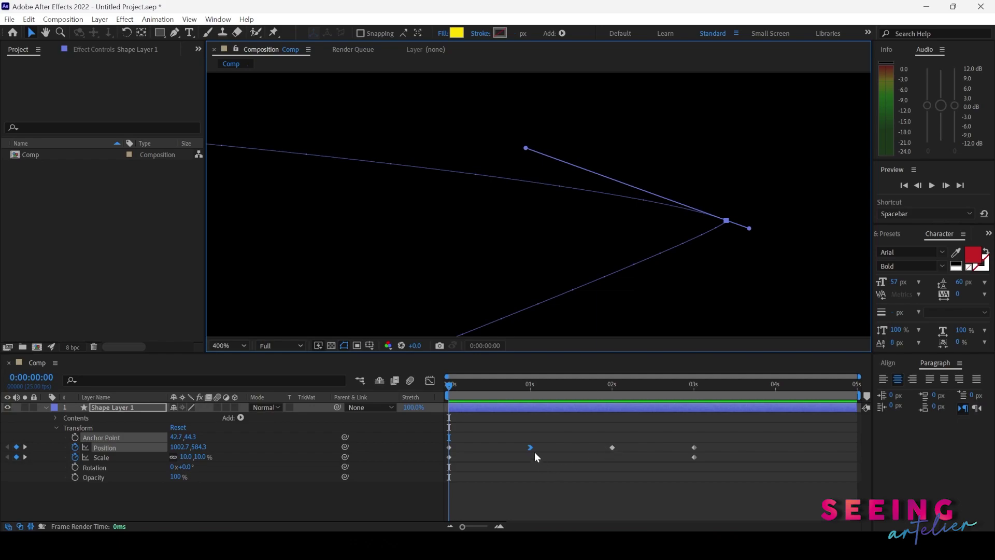
left_click_drag(497, 386, 605, 386)
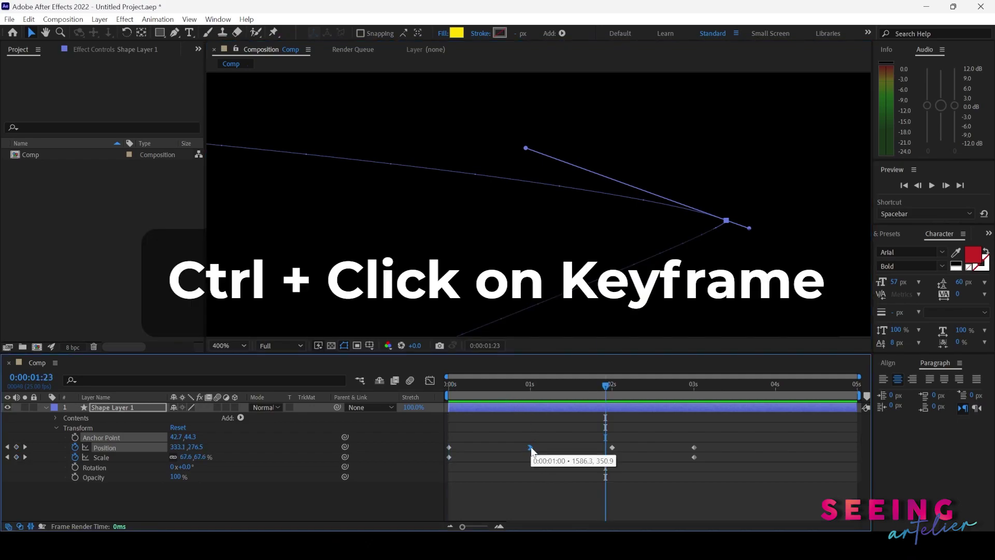
Step: Convert the Position keyframe at 1 second back to linear and apply Easy Ease Out to it
left_click(530, 447, "ctrl")
left_click(531, 447, "ctrl")
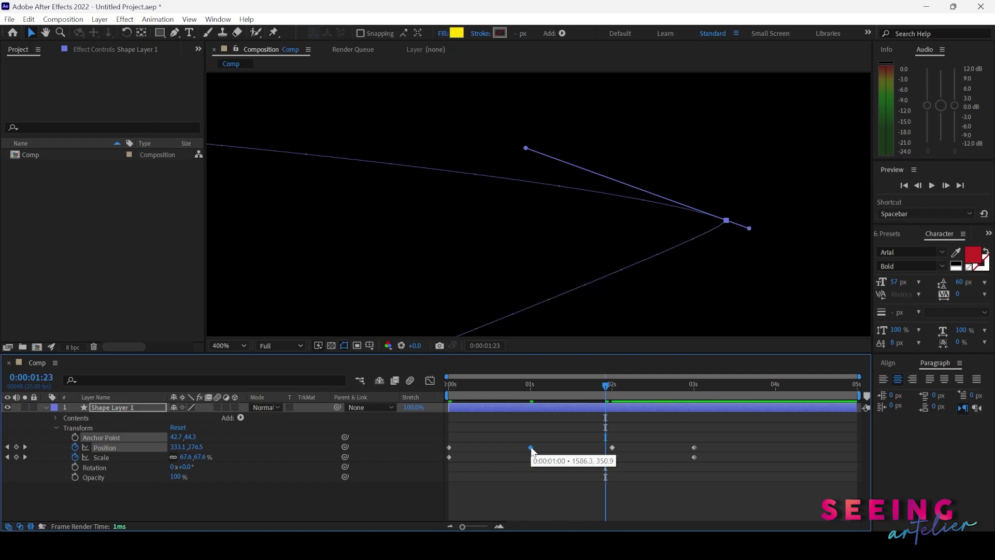
right_click(530, 447)
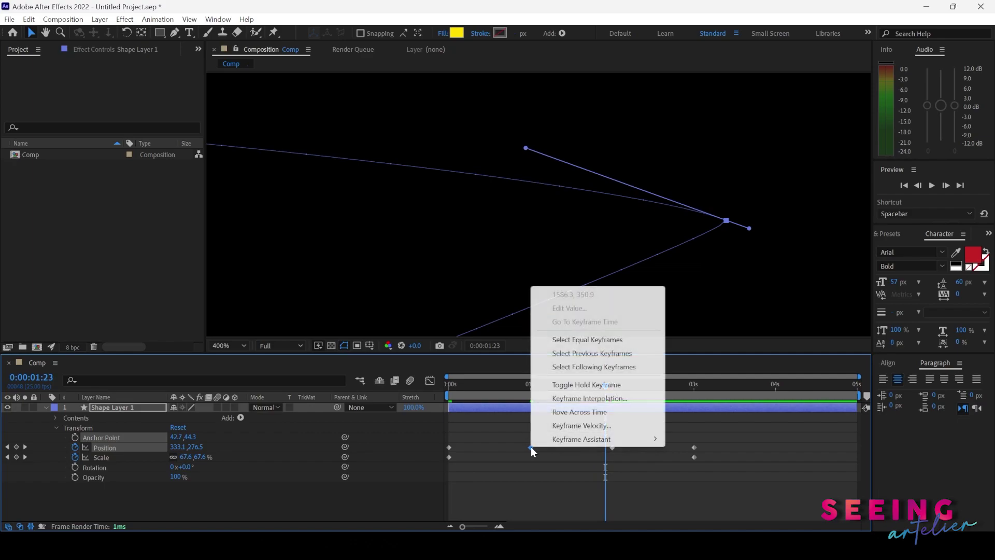
mouse_move(653, 440)
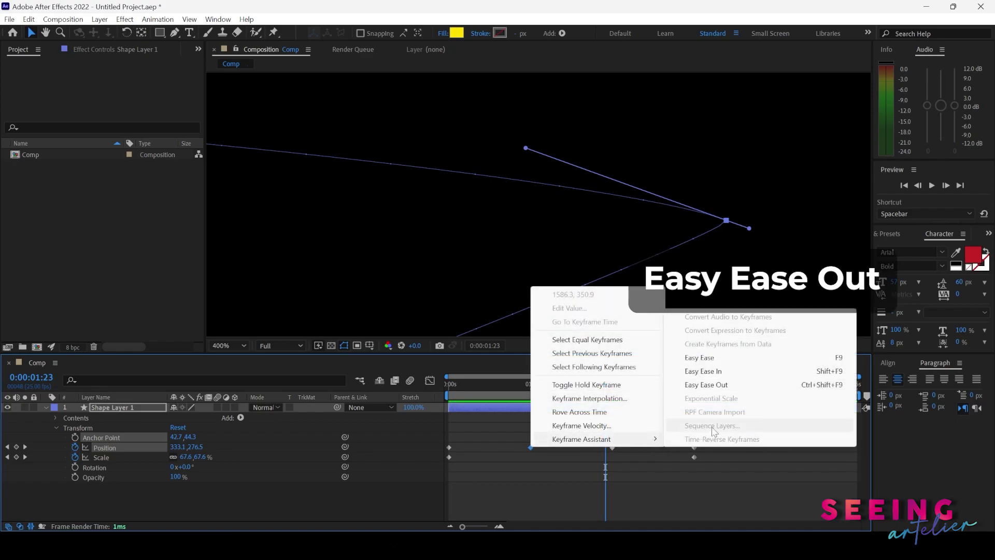
left_click(757, 387)
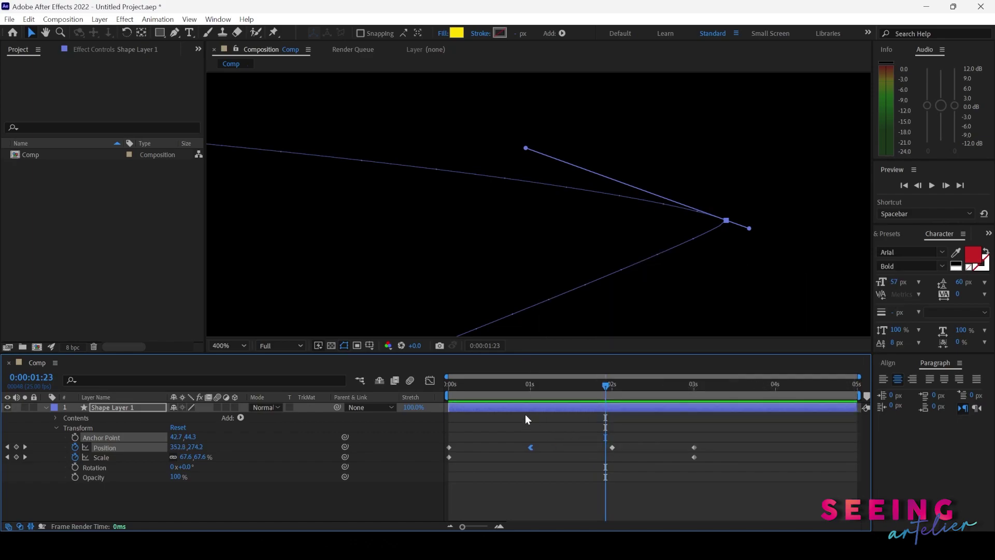
Step: Scrub back from frame 8 to the start and play the animation to check the Easy Ease Out motion
left_click(475, 384)
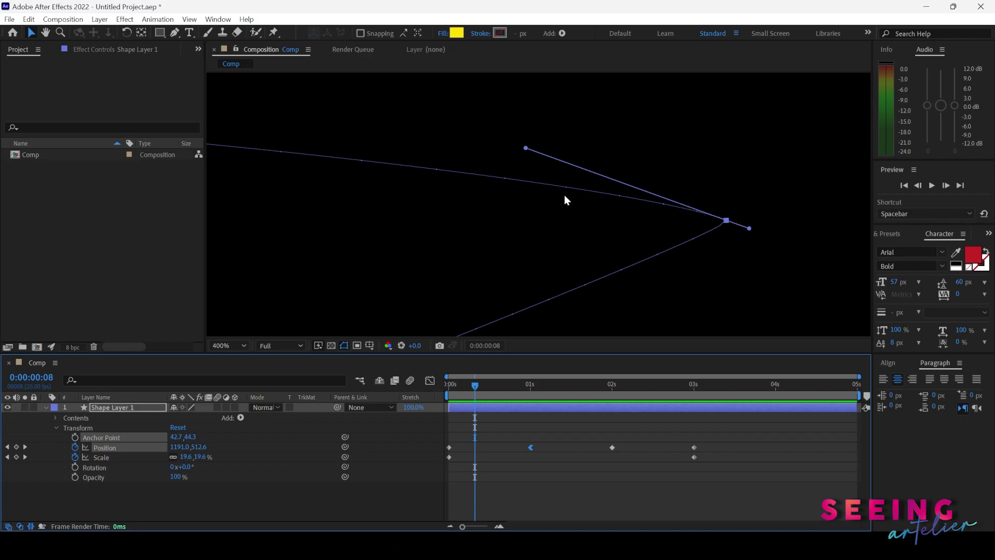
left_click_drag(475, 385, 452, 386)
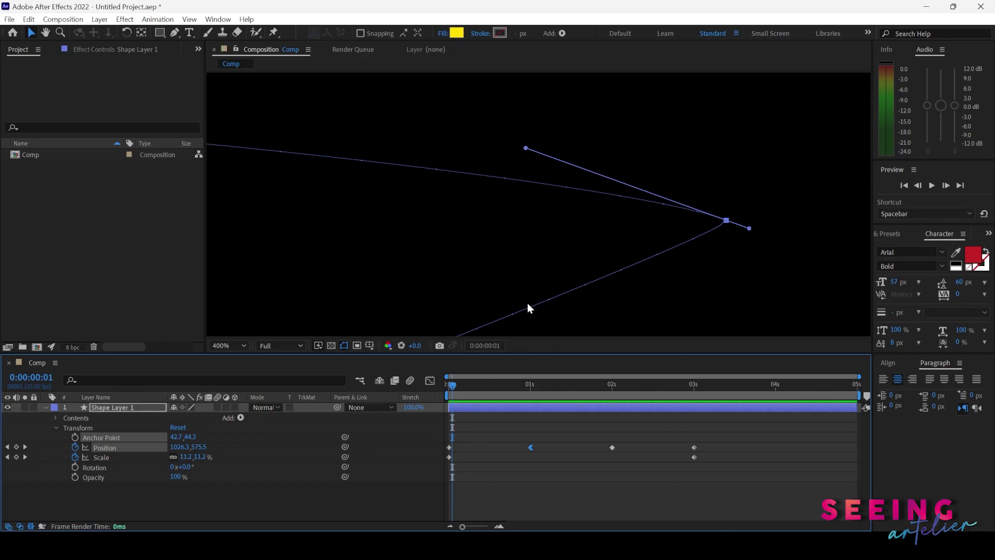
key("comma")
key("space")
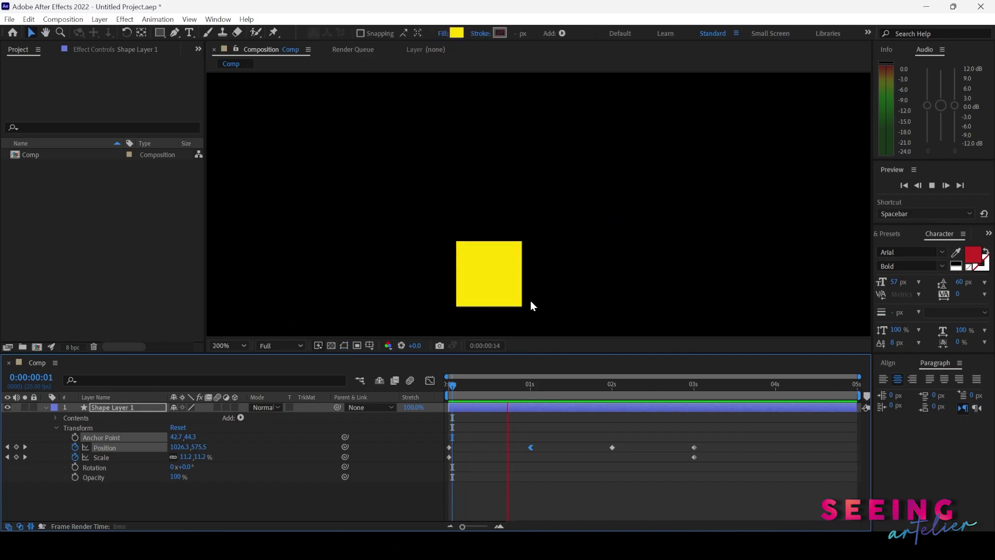
key("comma")
Step: Go to frame 24 and reapply Easy Ease Out to the Position keyframe at 1 second
left_click(527, 388)
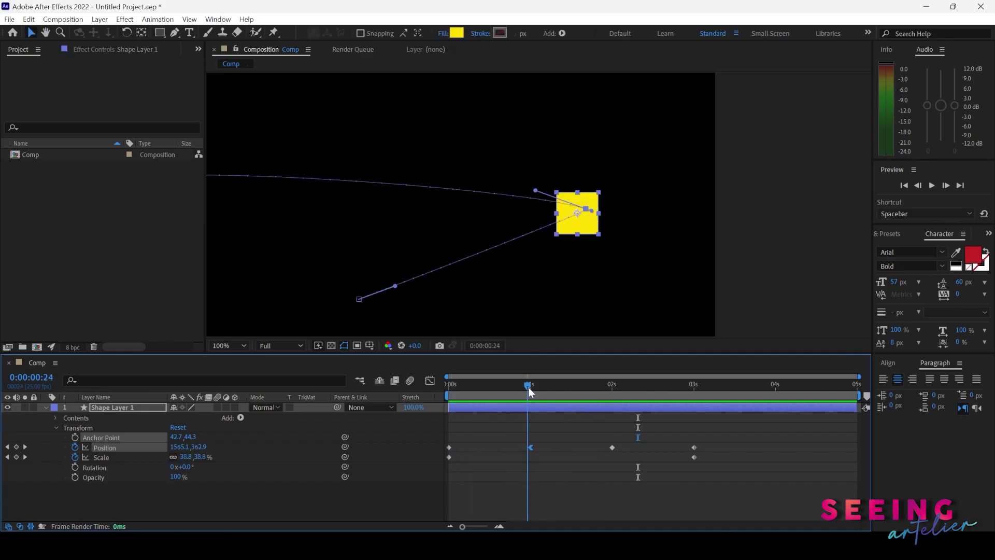
right_click(529, 447)
mouse_move(613, 438)
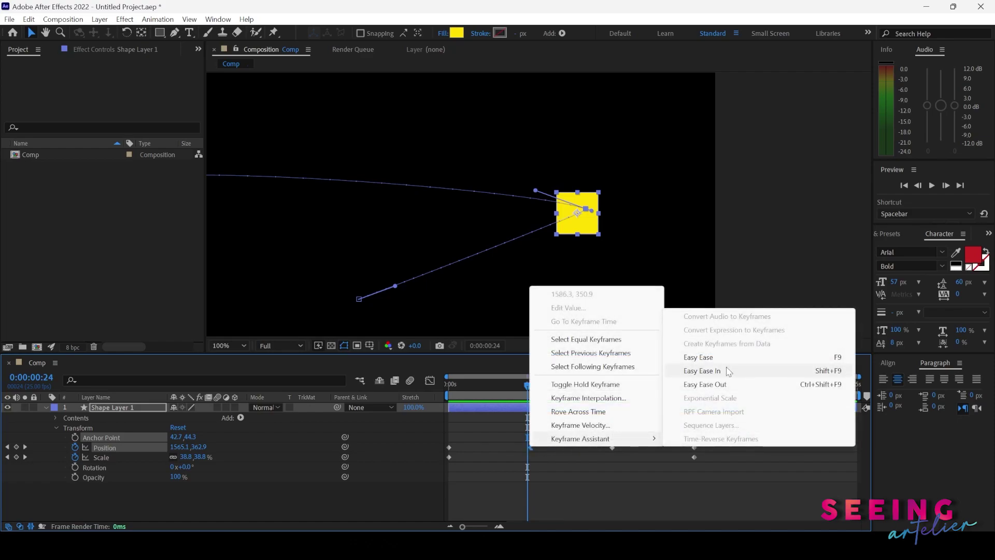
left_click(732, 388)
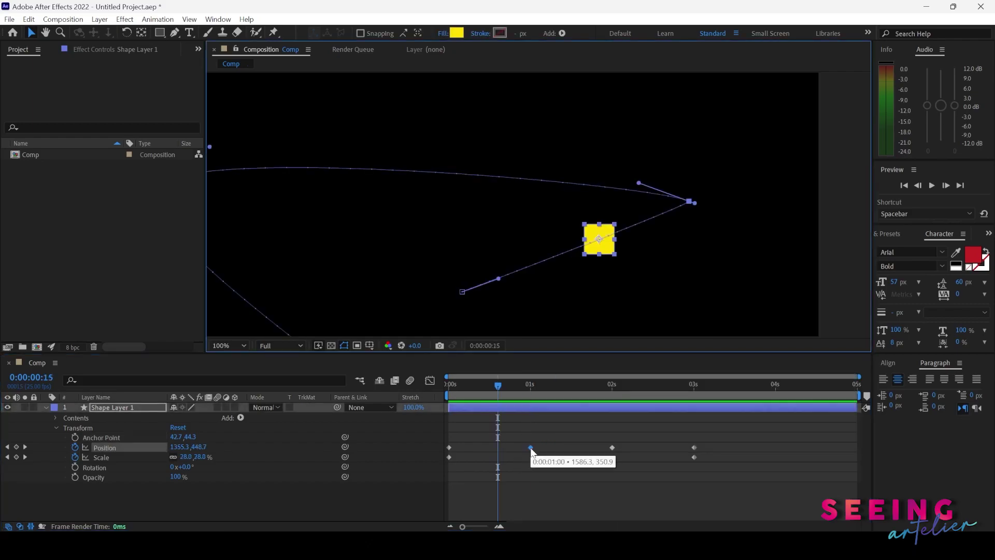
Step: Turn the Position keyframe at 1 second into a hold keyframe and preview the animation from 0 seconds
right_click(530, 448)
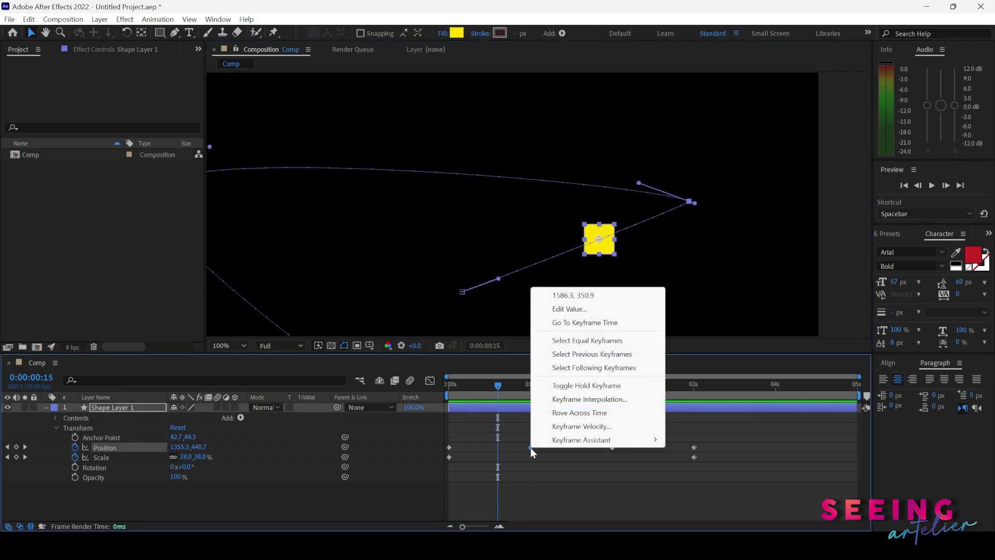
left_click(600, 385)
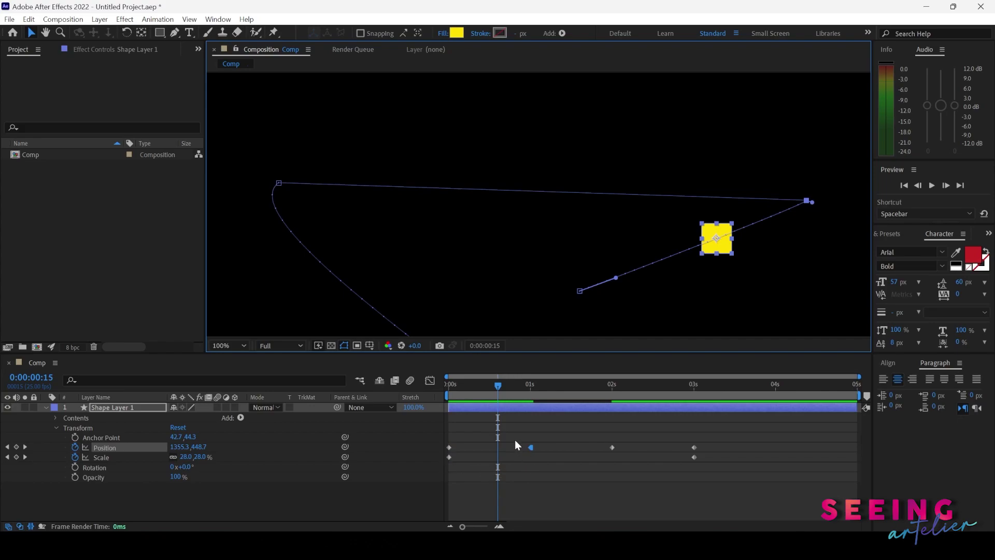
left_click_drag(449, 387, 530, 397)
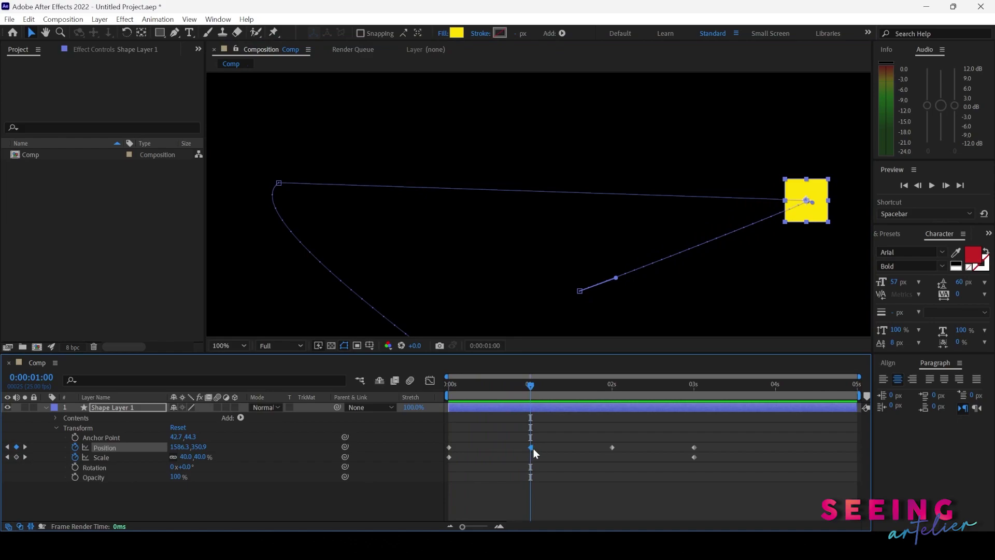
left_click_drag(533, 390, 440, 401)
key("space")
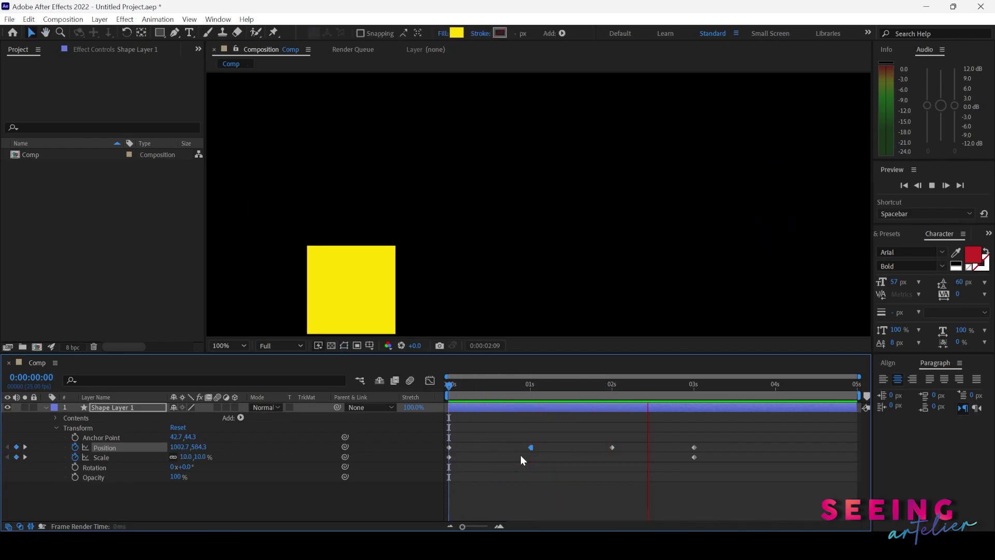
key("space")
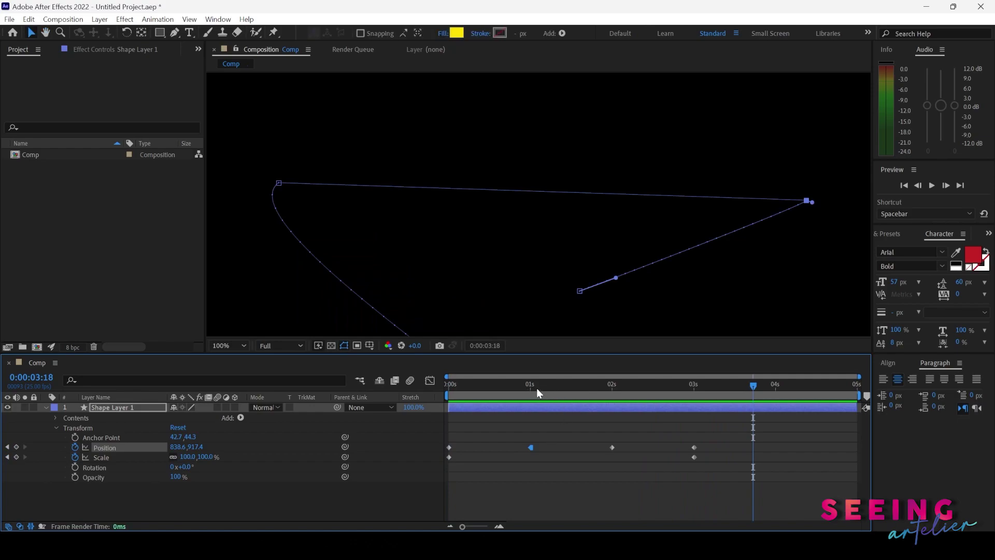
Step: Go to 1 second and convert the hold Position keyframe there back to linear
left_click(536, 388)
left_click(532, 447, "ctrl")
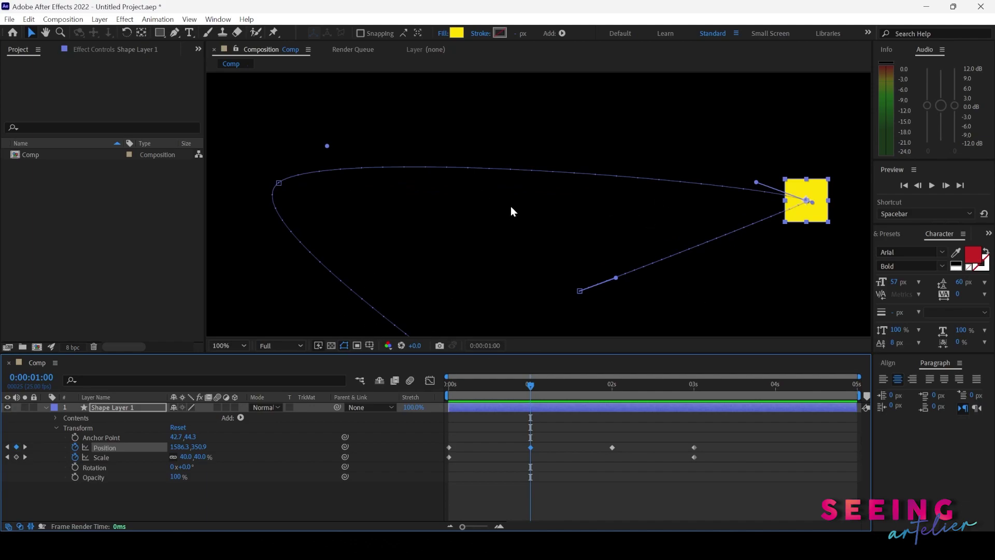
scroll(586, 201, "down", 1)
scroll(584, 203, "up", 1)
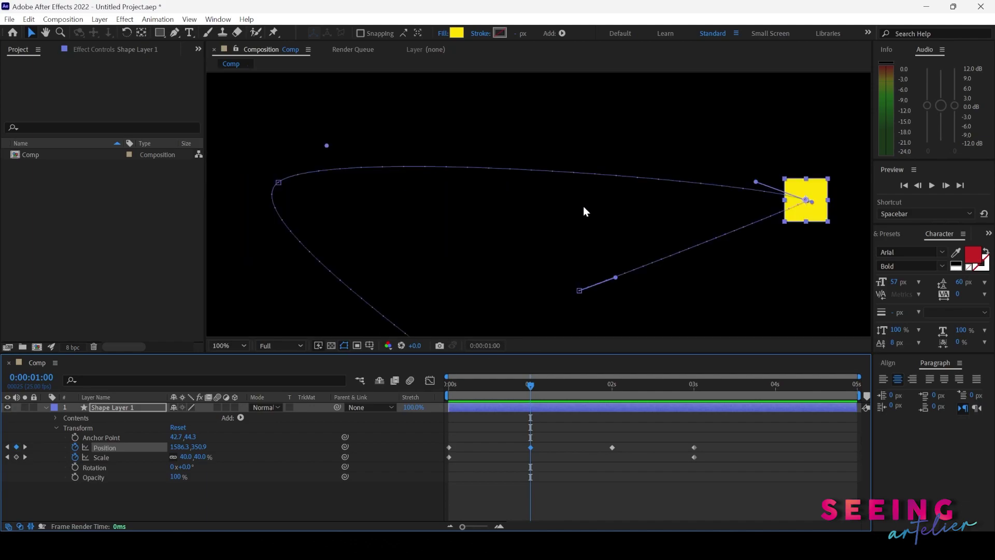
Step: Select all four Position keyframes and inspect their points and handles on the motion path
left_click_drag(731, 429, 440, 450)
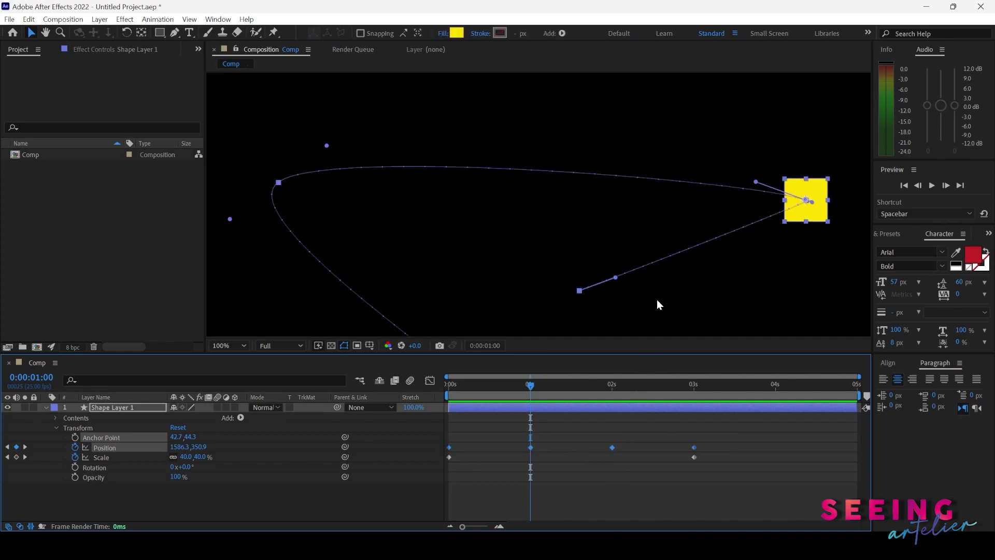
scroll(624, 199, "down", 2)
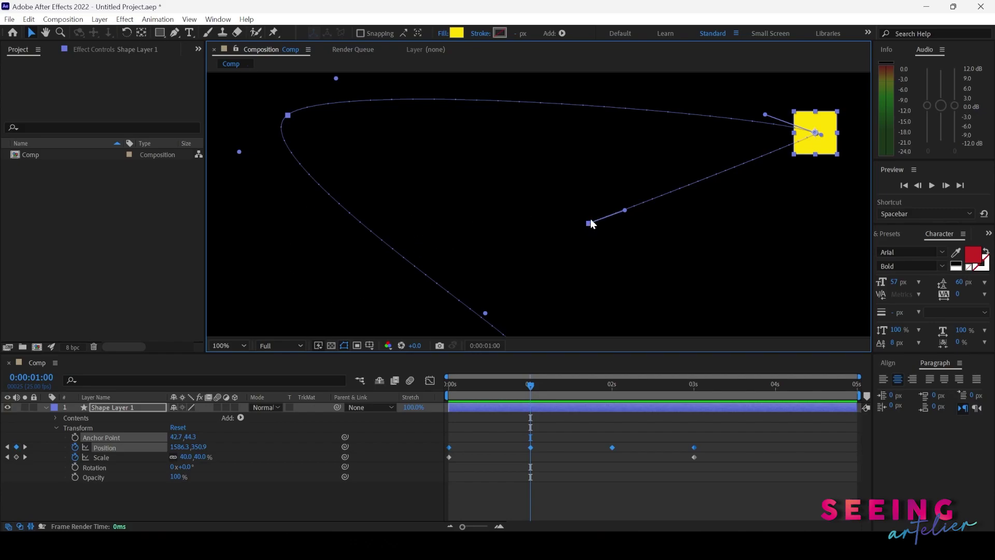
Step: Set the selected Position keyframes to Rove Across Time
key("space")
left_click_drag(573, 234, 600, 226)
key("space")
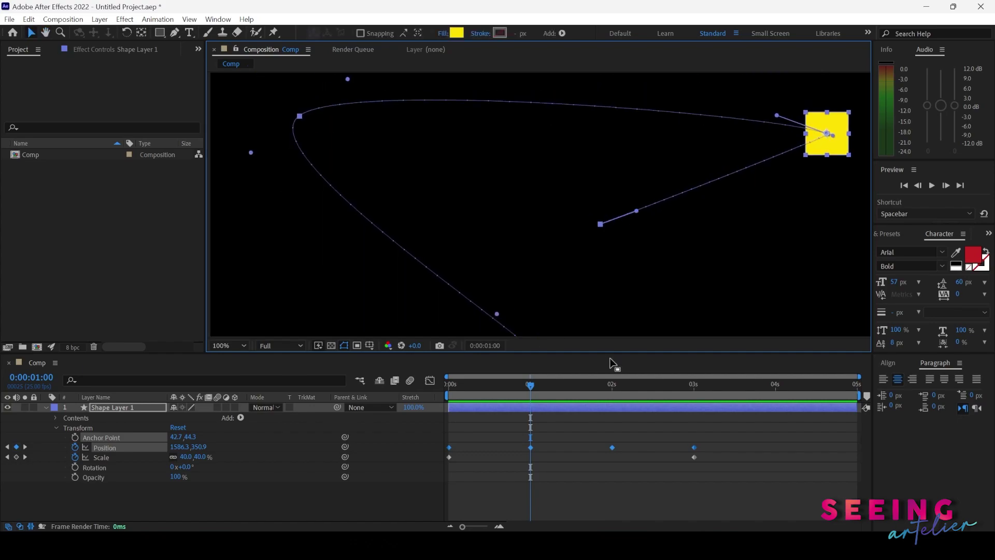
right_click(612, 447)
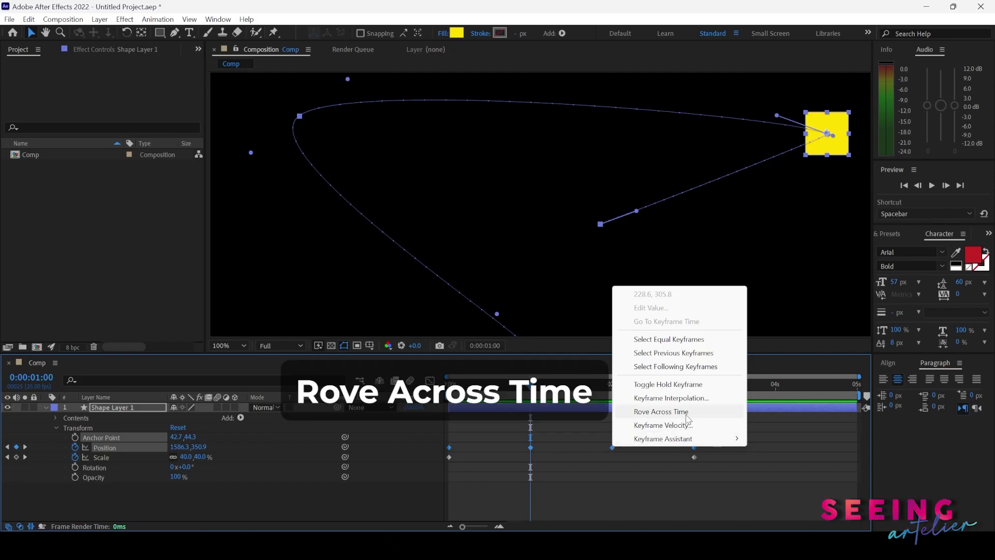
left_click(660, 411)
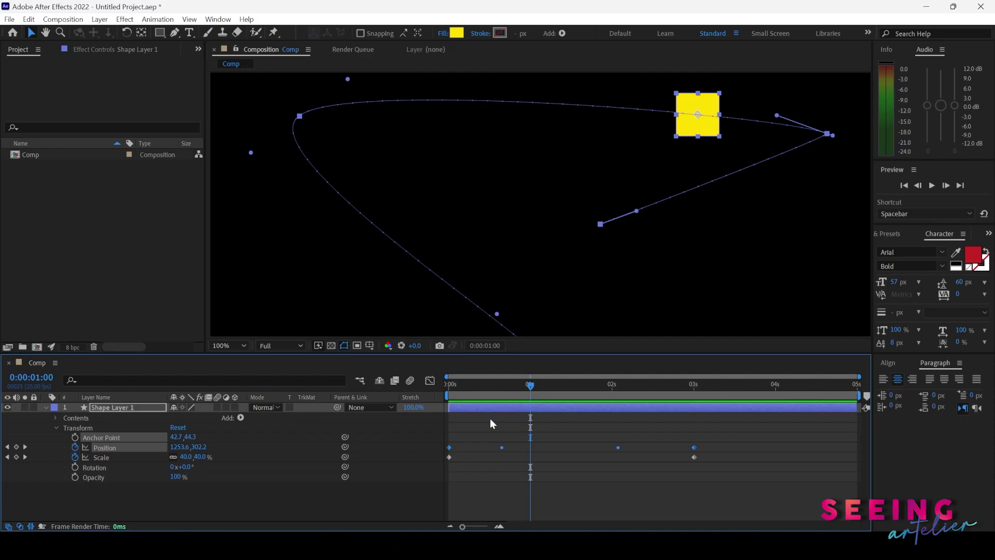
Step: Select the shape layer, fit the composition in the viewer and preview the roving animation from 0 seconds
left_click(493, 452)
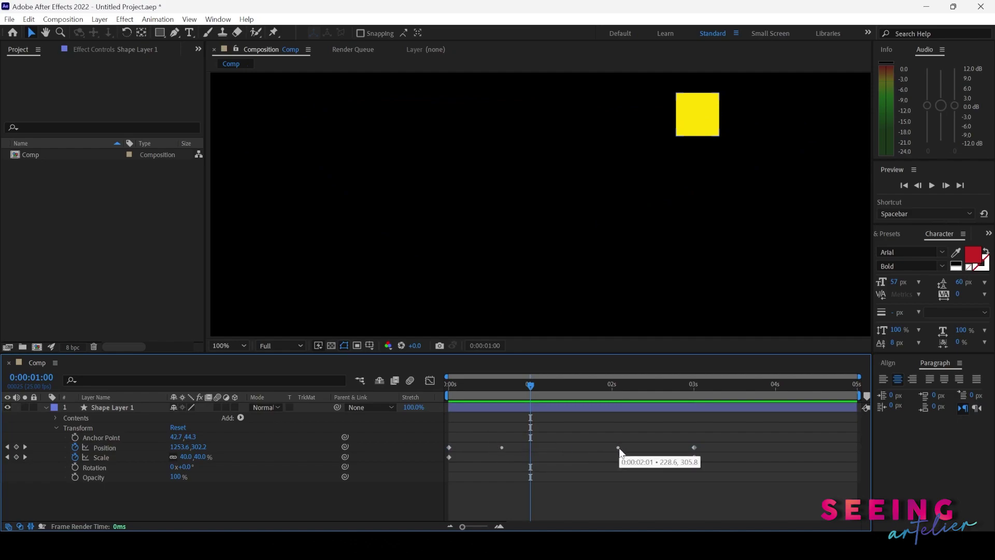
left_click(452, 385)
key("Home")
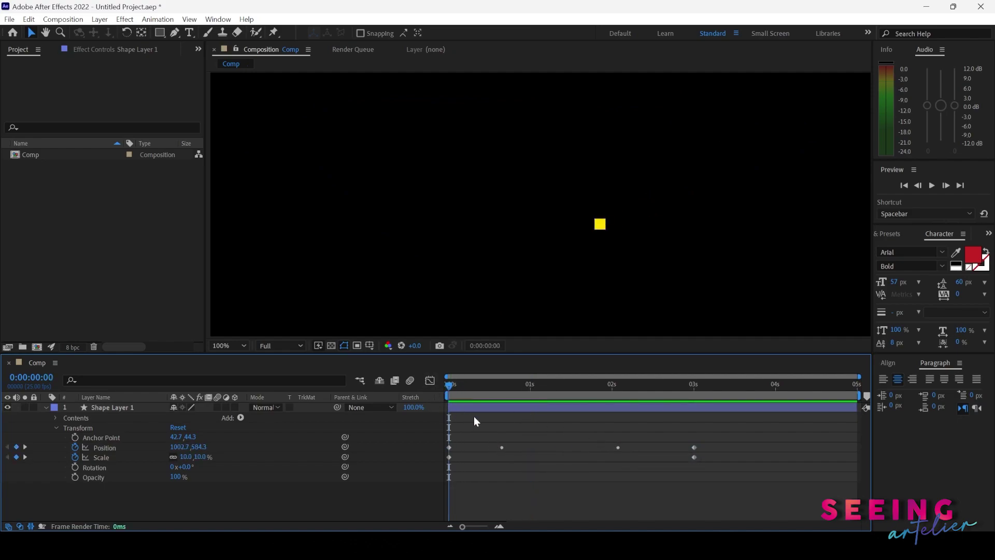
left_click(481, 408)
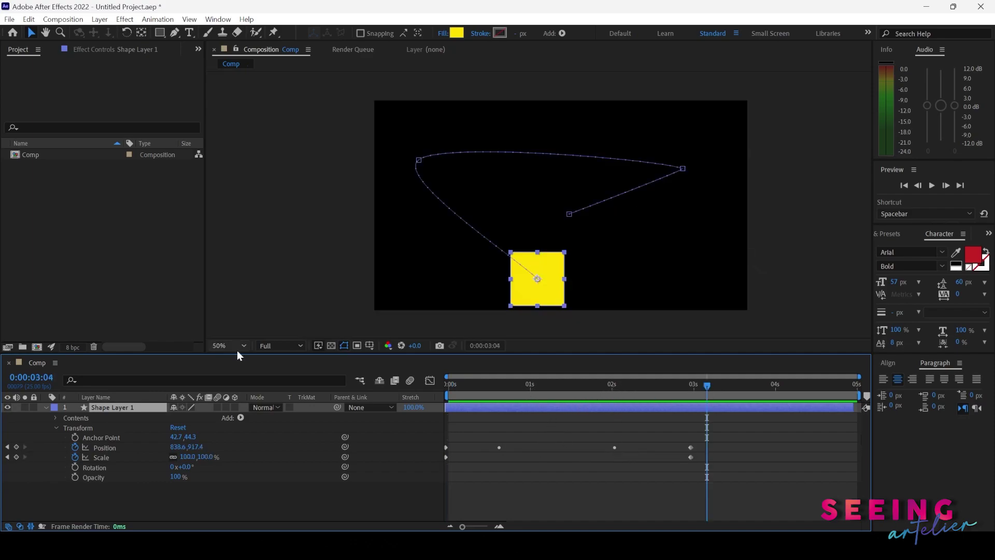
left_click(237, 347)
left_click(240, 145)
left_click(468, 389)
key("space")
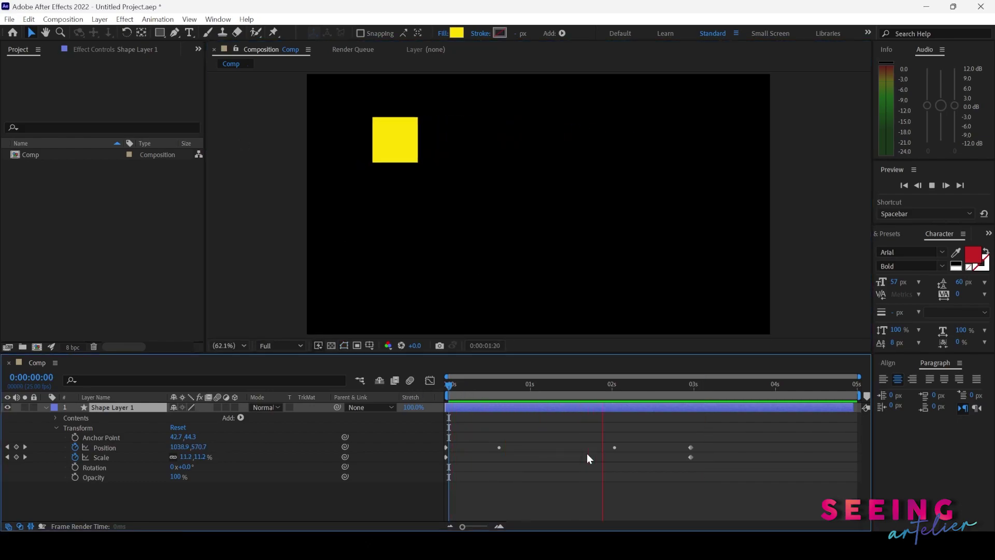
key("space")
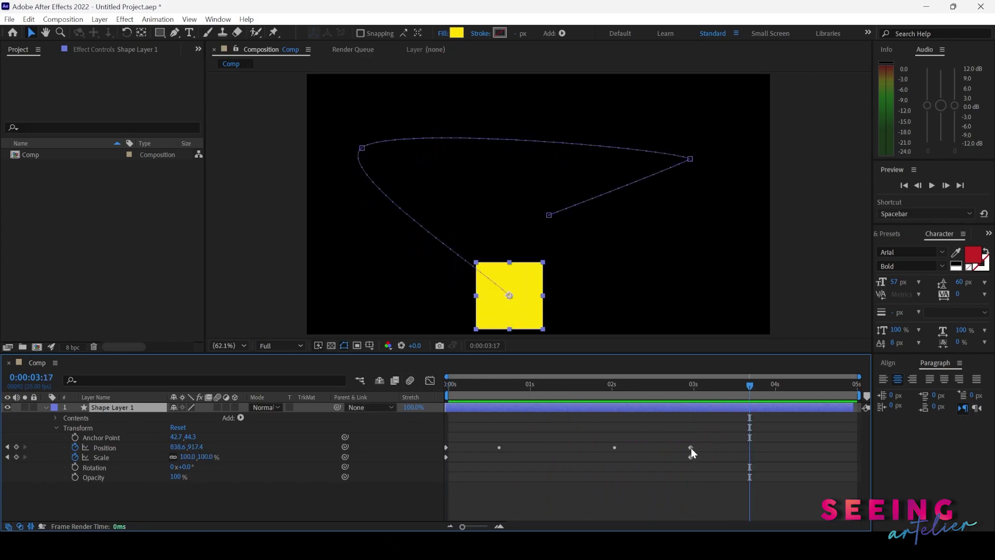
Step: Try the last Position keyframe at about 1 second and just before 5 seconds, previewing the roving timing, and return it to 3 seconds
left_click_drag(693, 448, 696, 448)
left_click(446, 385)
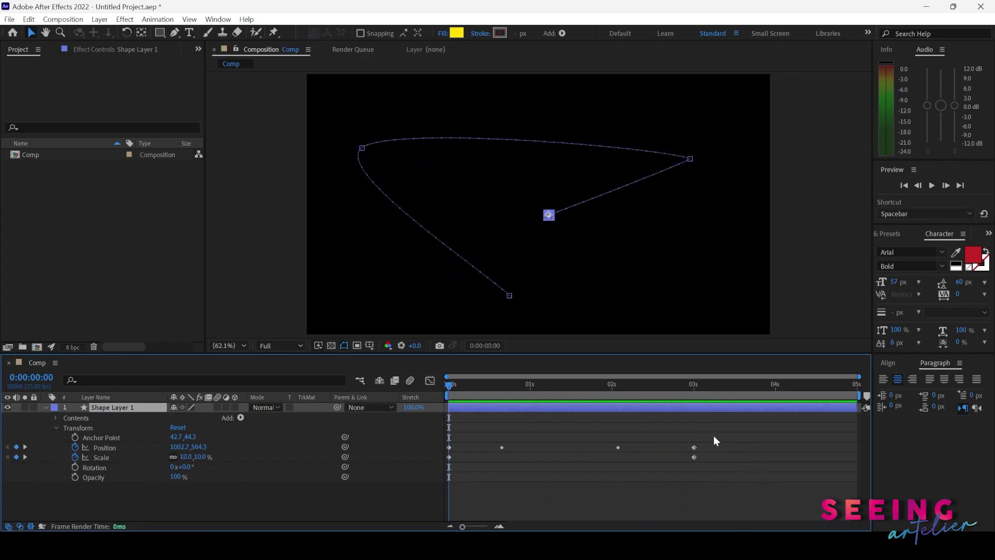
left_click_drag(694, 447, 547, 453)
key("space")
key("space")
left_click_drag(550, 447, 854, 464)
key("Home")
key("space")
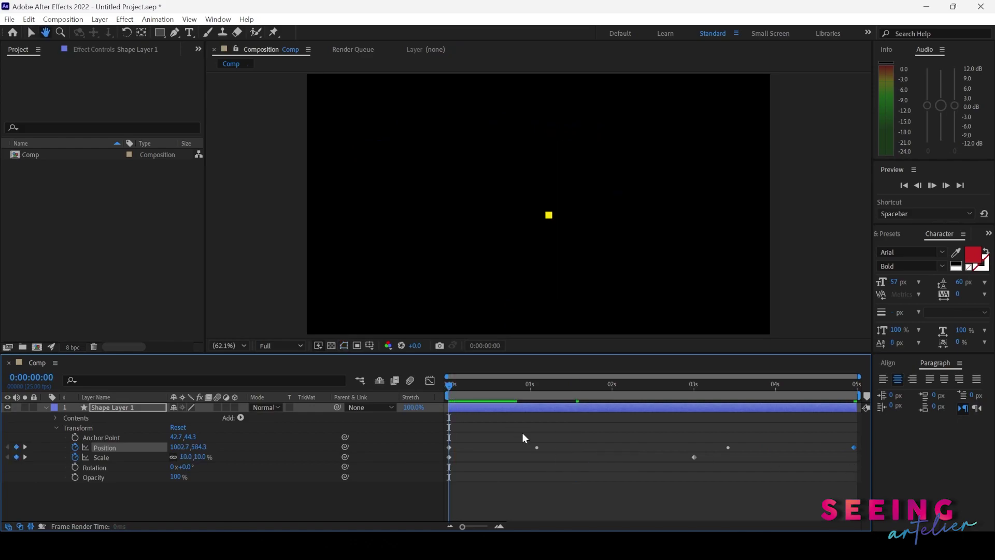
key("space")
left_click_drag(853, 447, 435, 450)
Step: Turn off Rove Across Time for the middle Position keyframes and preview the animation from 0 seconds
right_click(695, 447)
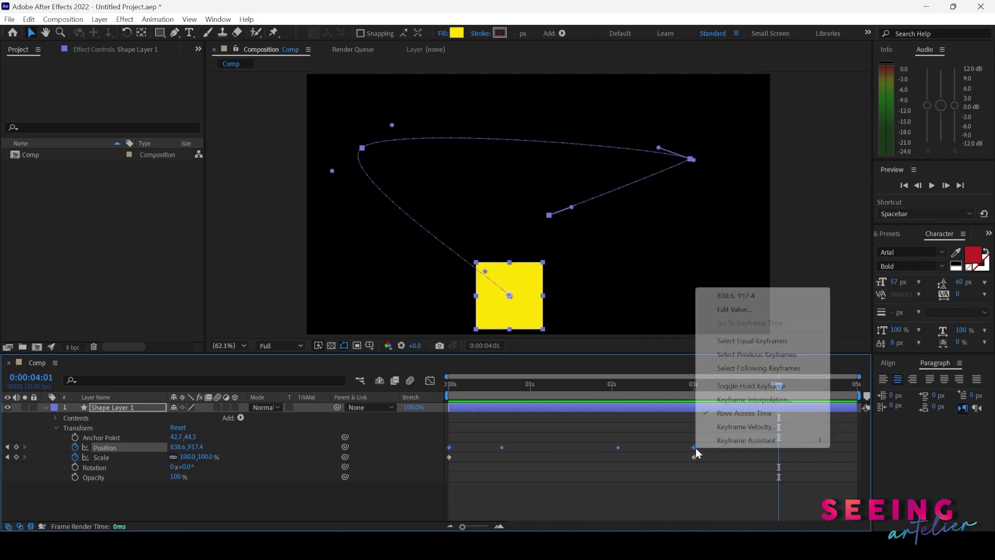
left_click(729, 413)
left_click_drag(465, 394, 498, 422)
key("Home")
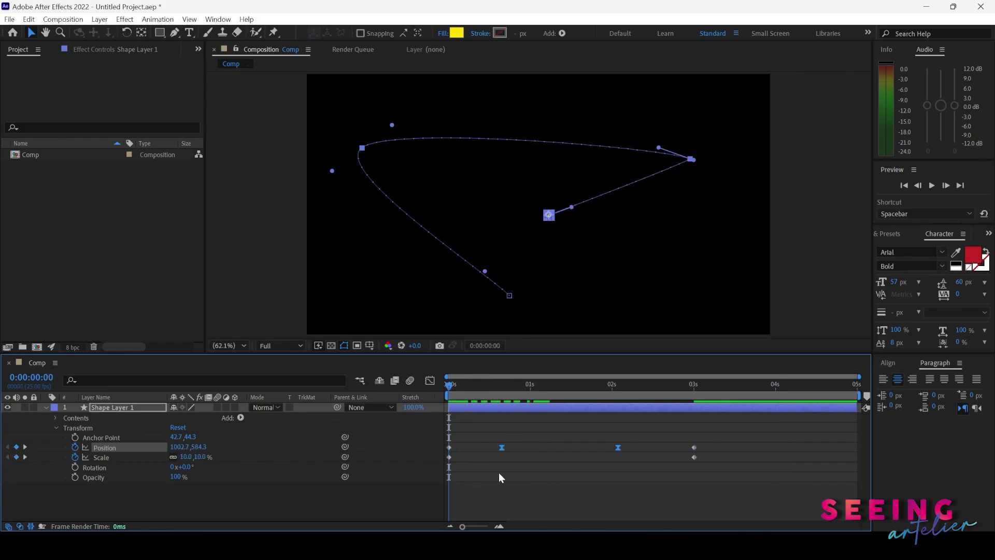
key("space")
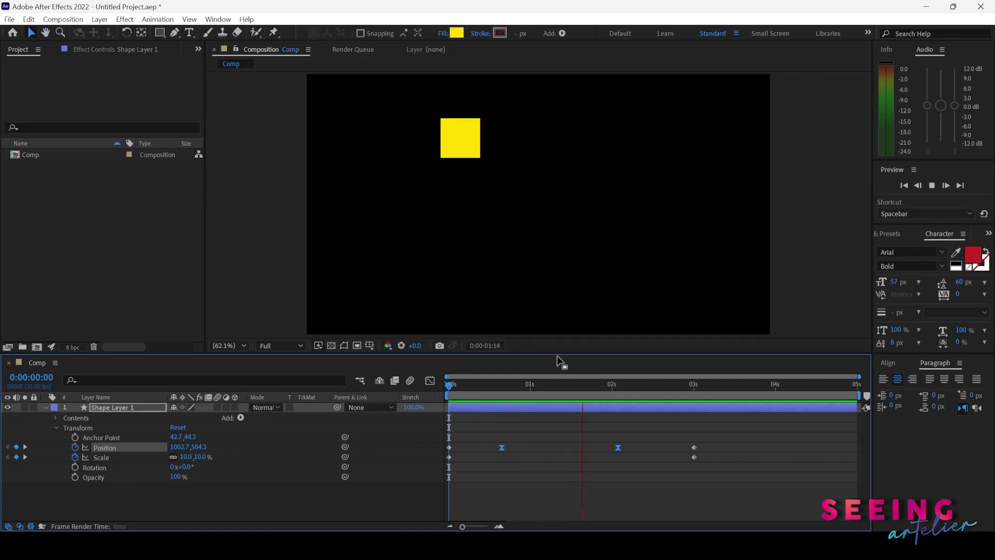
key("space")
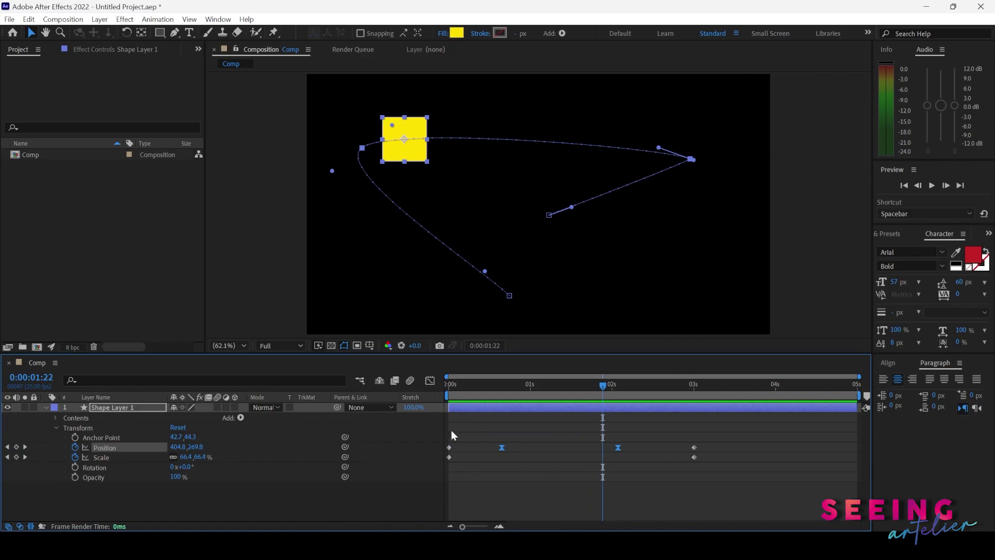
Step: Replay the animation from 0 seconds and park the time indicator at 3 seconds
left_click(446, 387)
key("space")
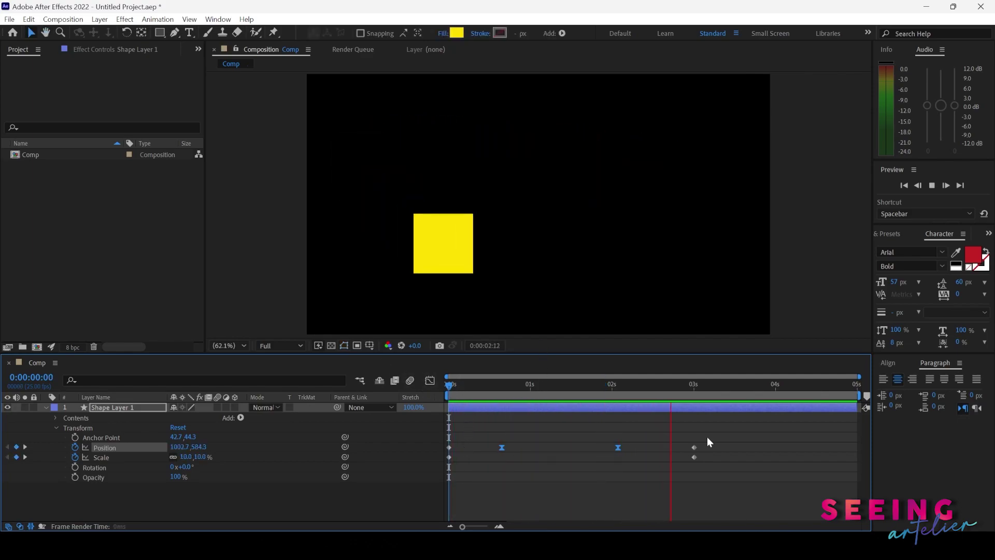
key("space")
left_click(692, 444)
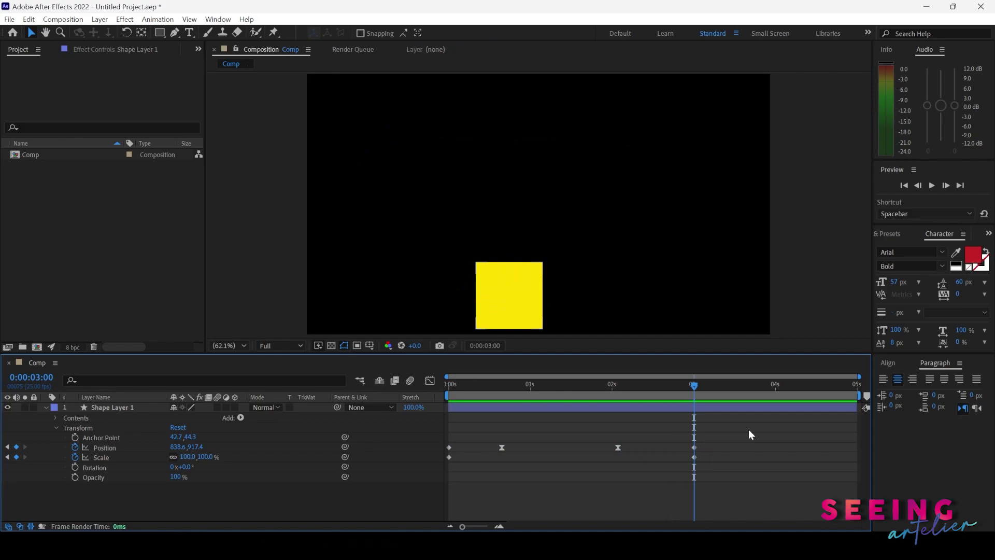
Step: Review the Keyframe Assistant easing options for the Position keyframe just after 2 seconds
right_click(617, 447)
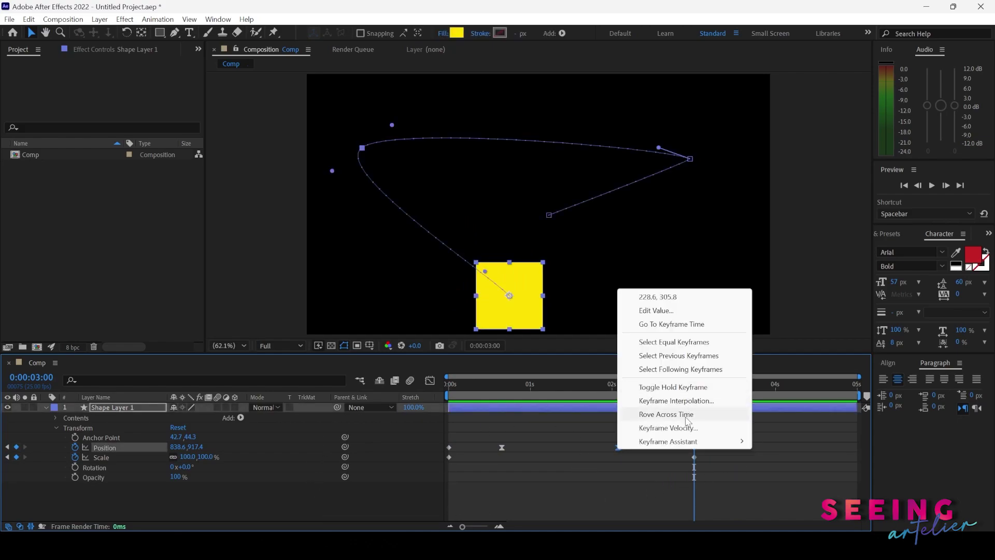
mouse_move(692, 441)
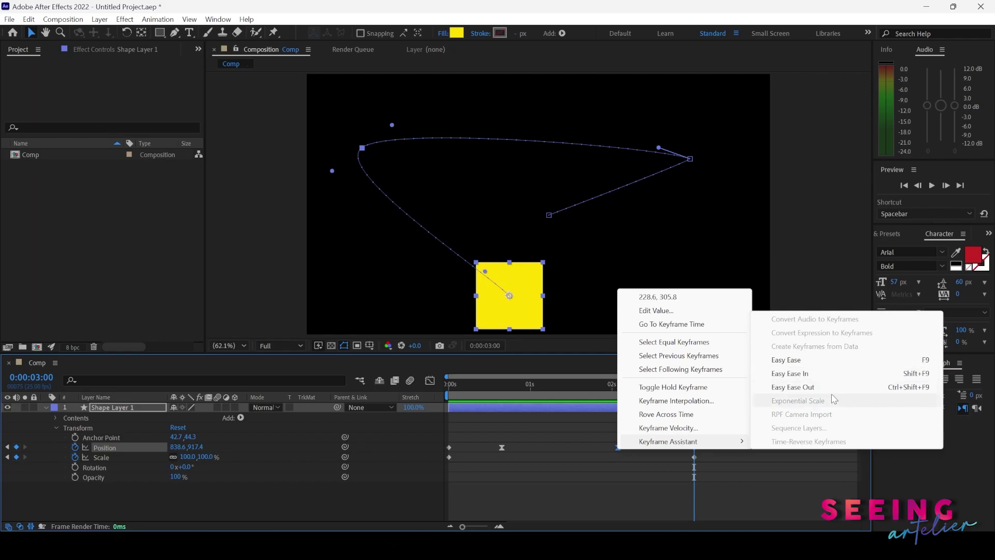
left_click(509, 402)
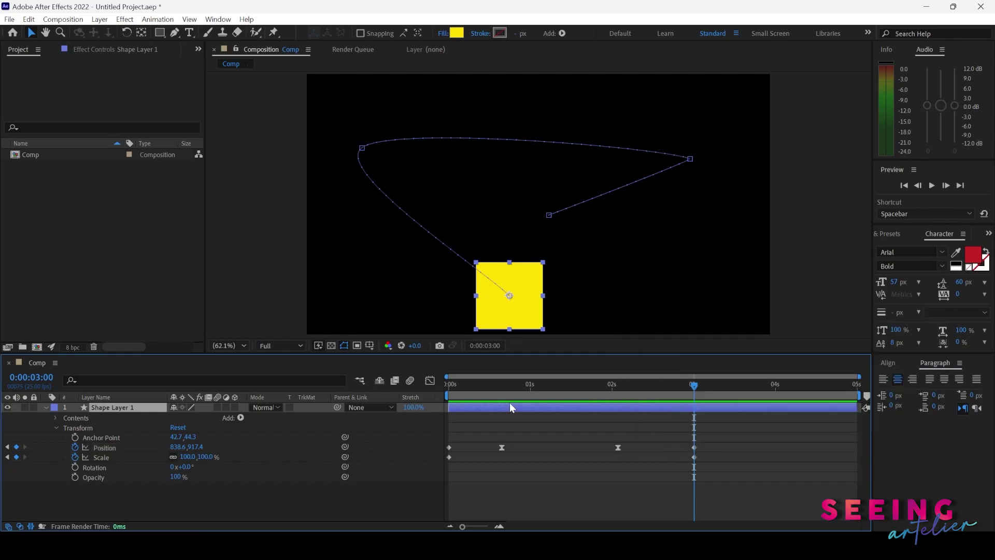
Step: Select the right-hand point of the square's motion path, swing its outgoing handle upward and shift the point slightly inward
left_click_drag(500, 384, 692, 422)
left_click(556, 430)
left_click(569, 405)
left_click(691, 158)
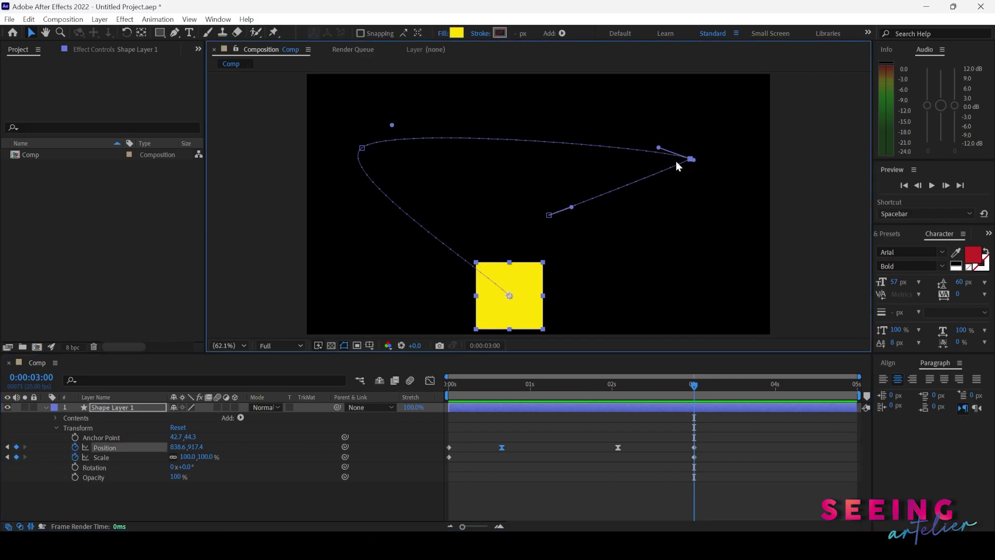
left_click_drag(658, 148, 671, 106)
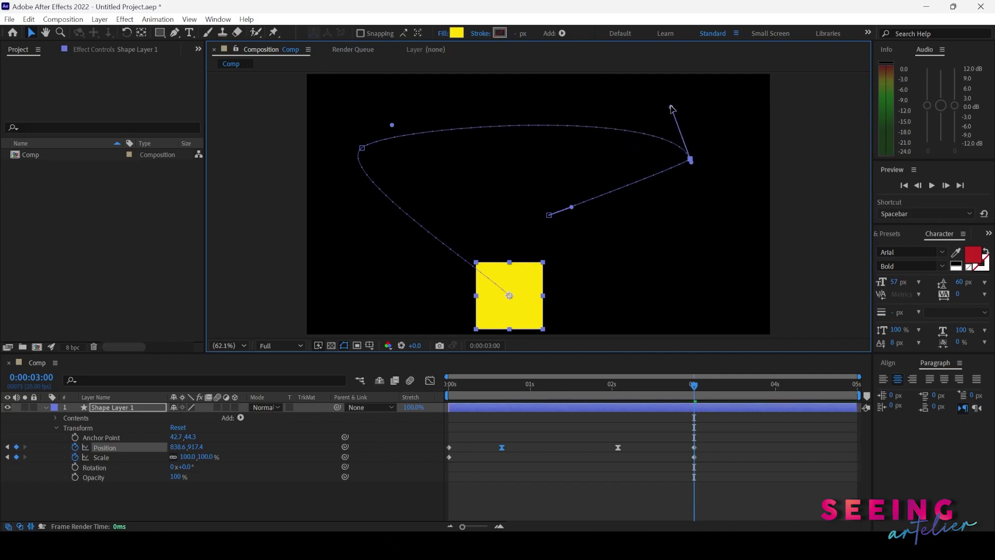
mouse_move(692, 164)
left_mouse_down()
mouse_move(681, 153)
mouse_move(680, 172)
left_mouse_up()
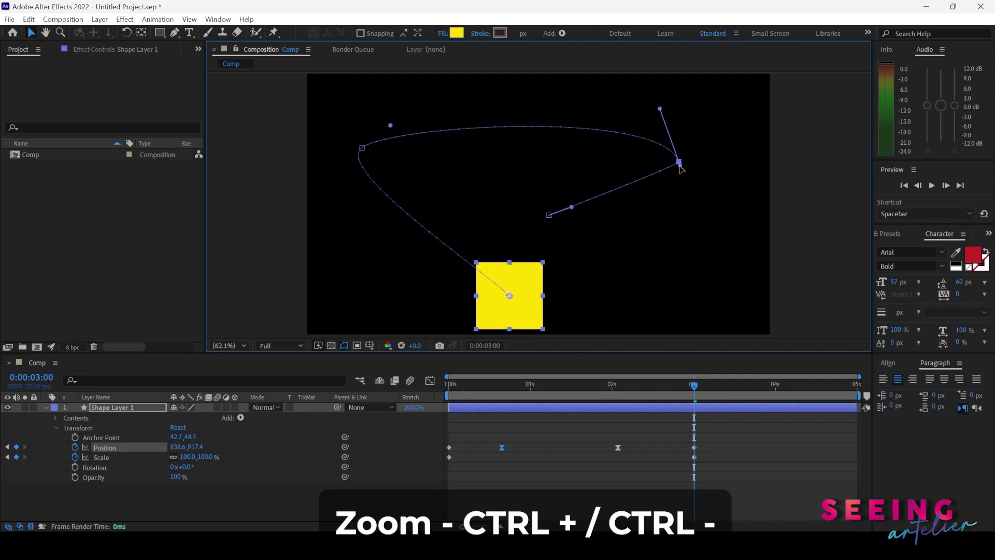
Step: Extend the short lower handle of the right-hand motion path point downward to round the curve from the start point
key("ctrl+equal")
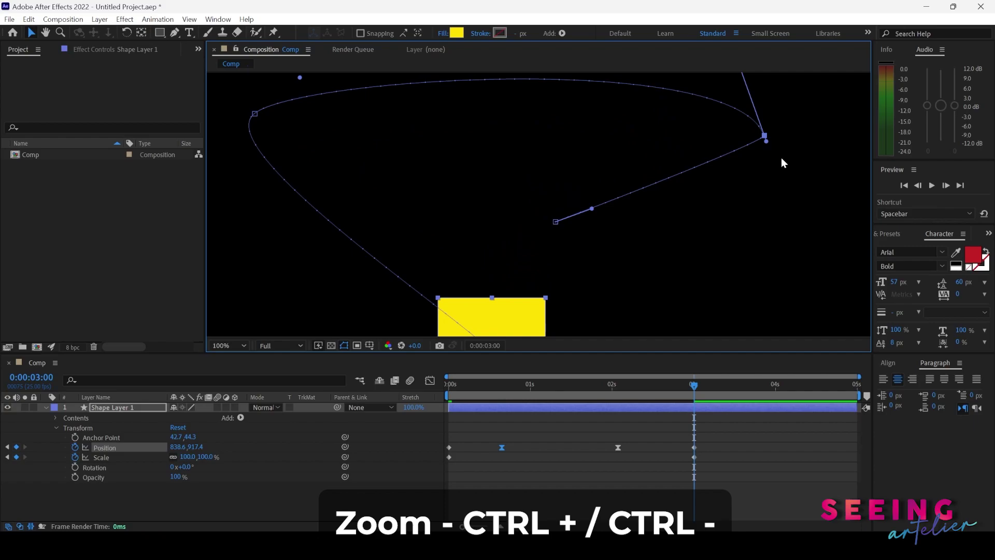
key("space")
mouse_move(781, 157)
left_mouse_down()
mouse_move(674, 222)
mouse_move(616, 234)
mouse_move(672, 271)
mouse_move(723, 385)
mouse_move(708, 312)
left_mouse_up()
key("ctrl+equal")
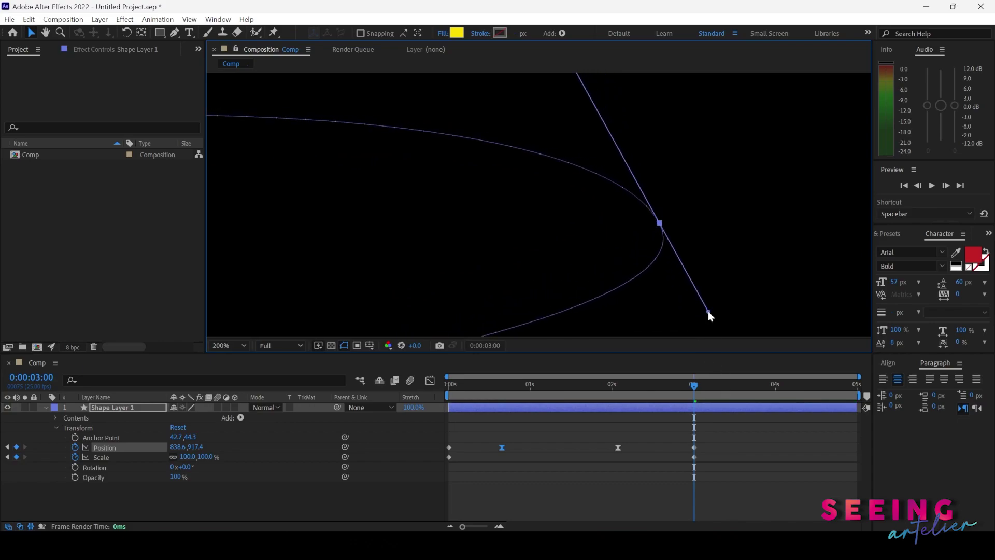
Step: Pull the lower handle of the left-hand motion path point downward to widen the curve toward the end point
key("comma")
left_click_drag(623, 258, 376, 102)
key("comma")
left_click_drag(449, 217, 430, 296)
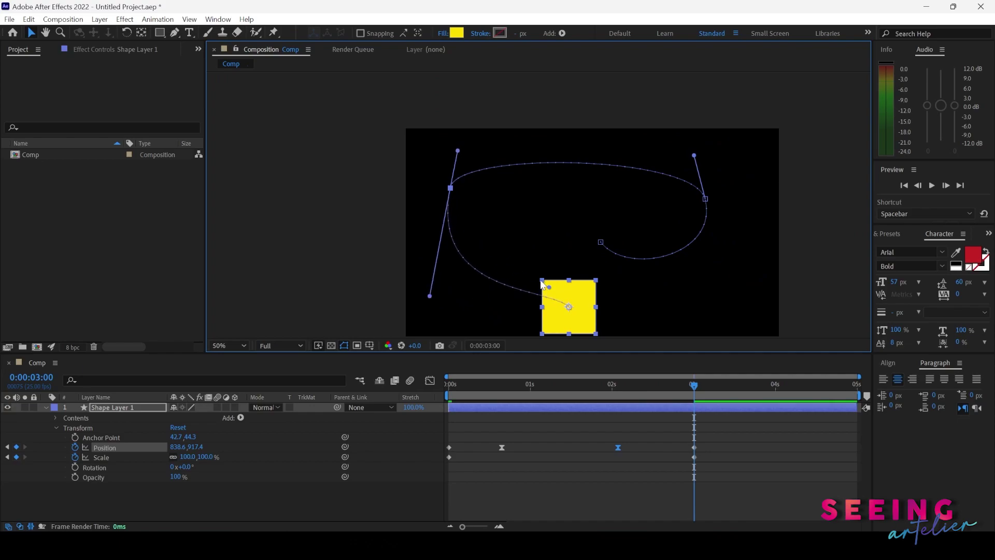
Step: Try breaking the tangent of the right-hand path point by swinging only its lower handle inward, and undo it
left_click(705, 199)
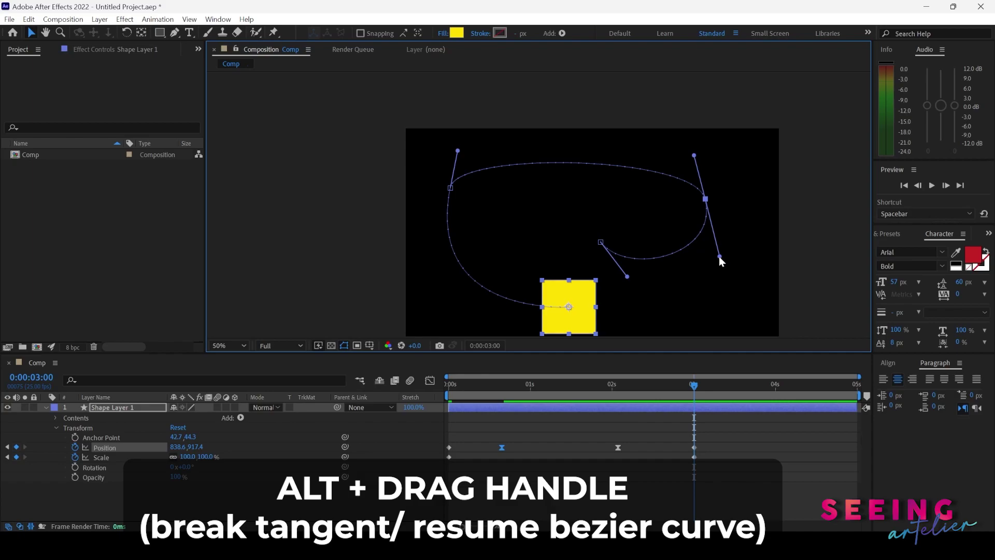
left_click_drag(719, 256, 644, 190)
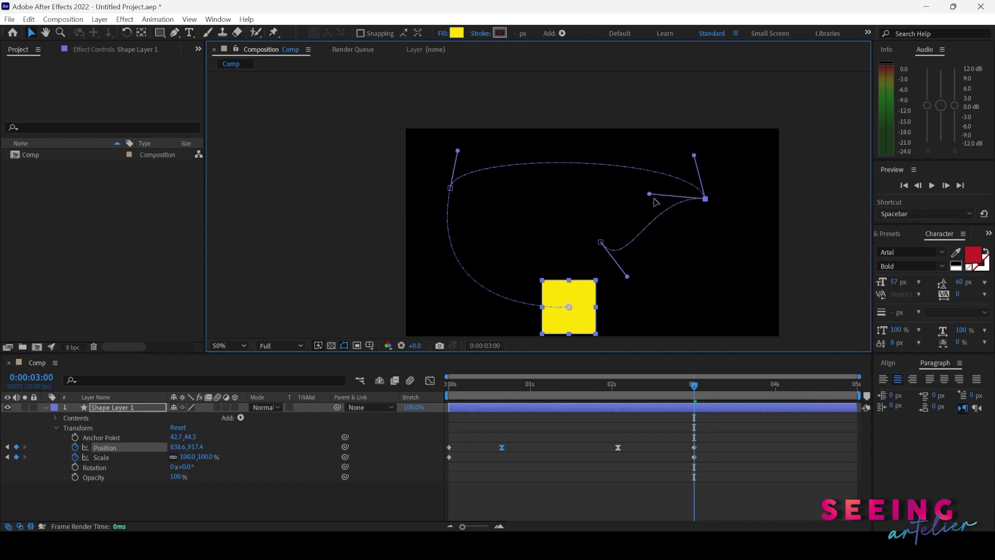
key("ctrl+z")
Step: With the Convert Vertex tool, break the right-hand path point's lower handle inward, and pull fresh smooth handles from that point
left_click_drag(172, 30, 215, 71)
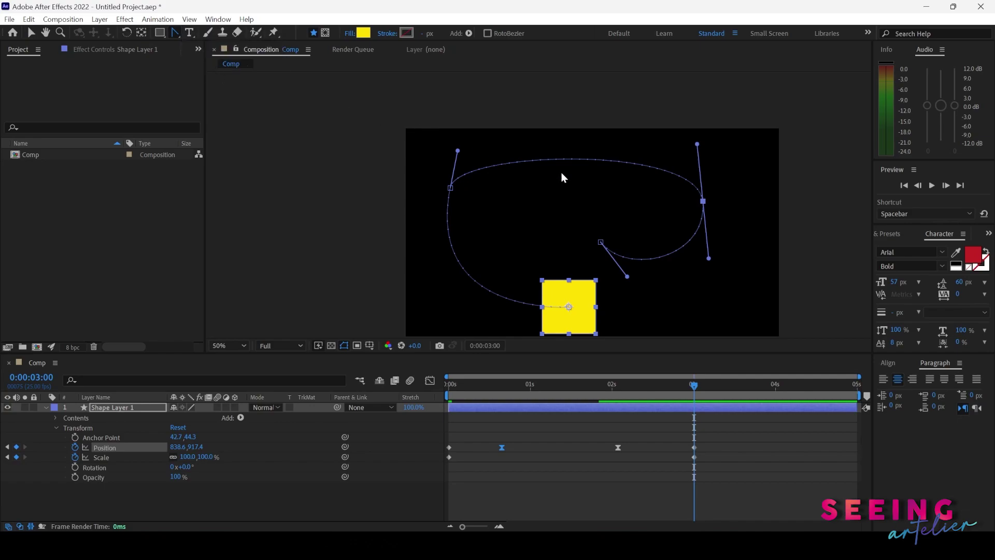
left_click_drag(709, 260, 636, 205)
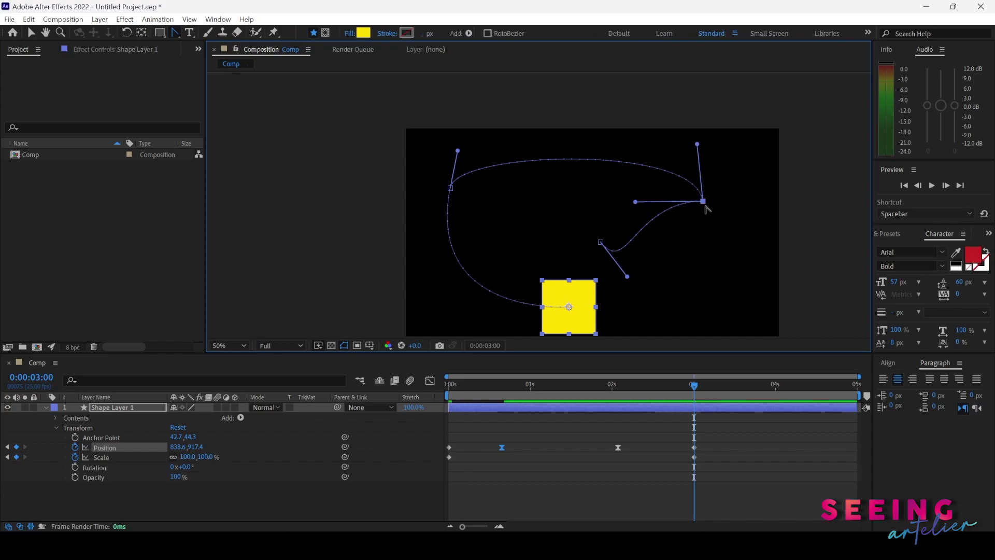
left_click_drag(704, 203, 710, 249)
key("v")
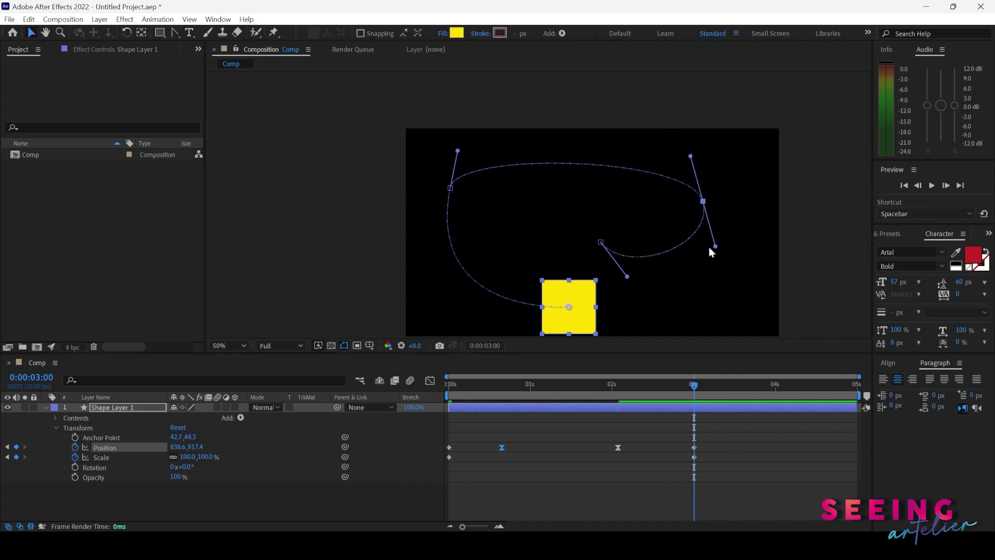
Step: Set the second Position keyframe's spatial interpolation to Linear, and move its motion path point slightly up and to the right
right_click(502, 448)
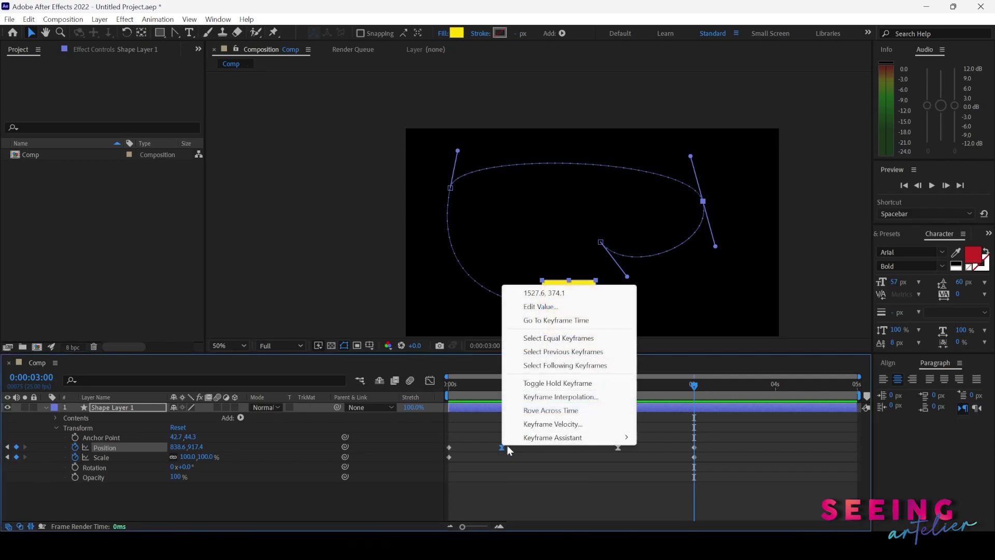
left_click(589, 397)
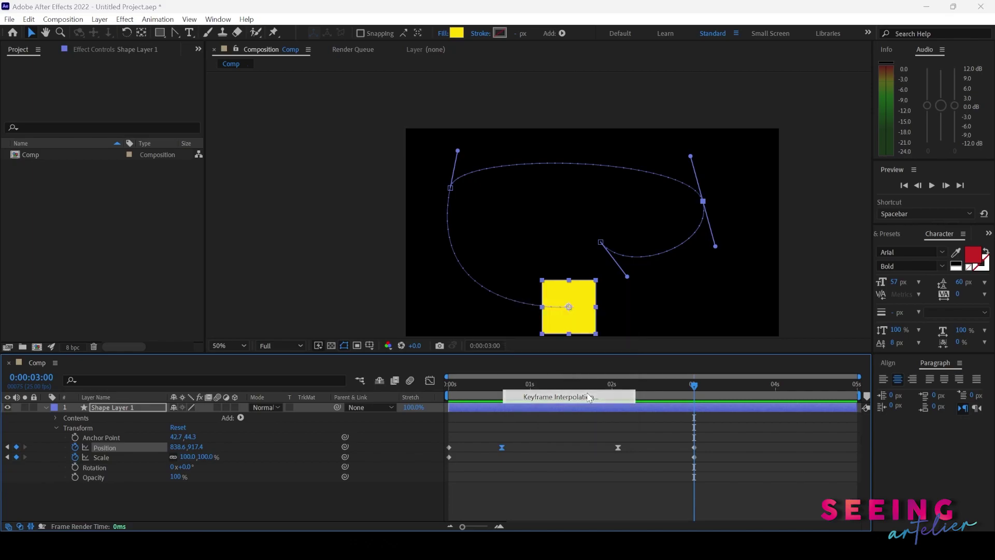
left_click_drag(517, 196, 247, 181)
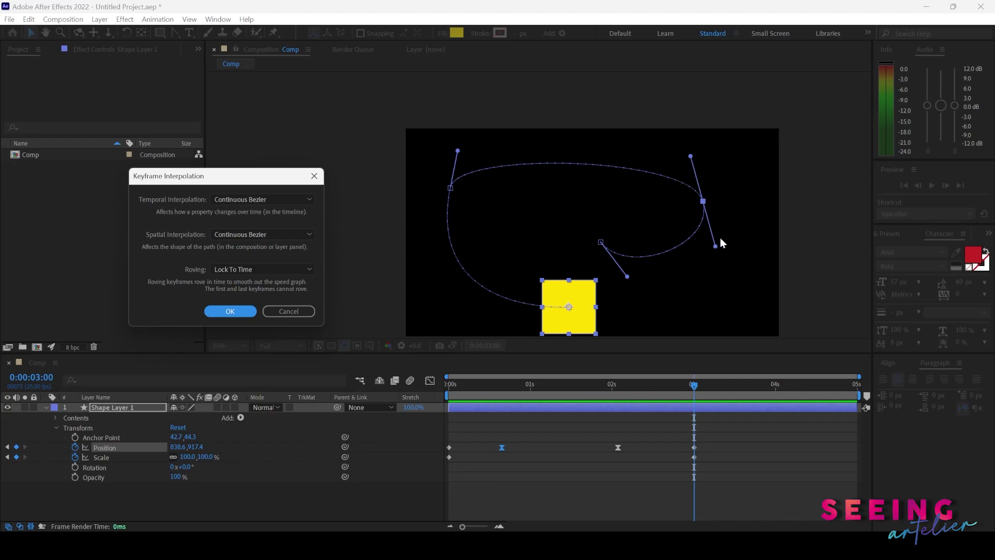
left_click(300, 234)
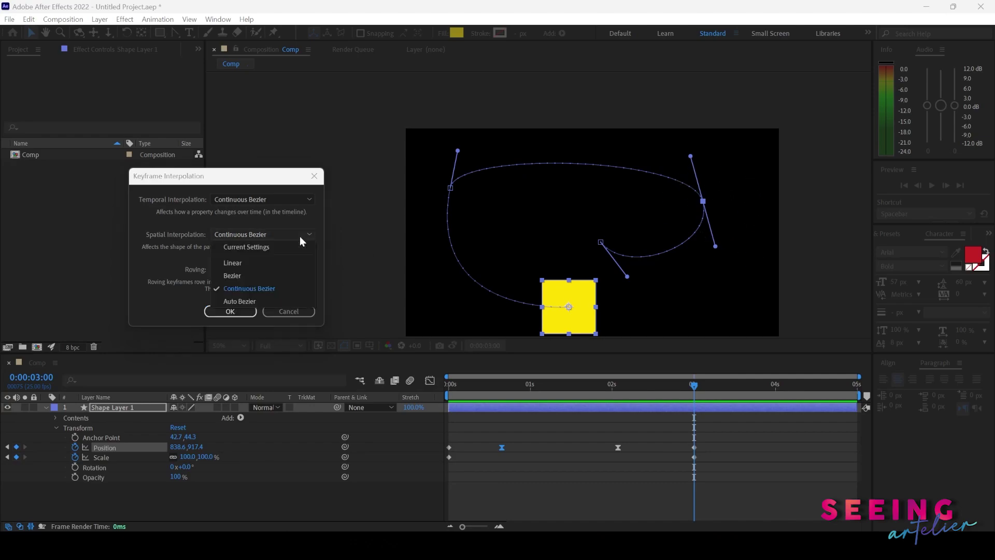
left_click(263, 262)
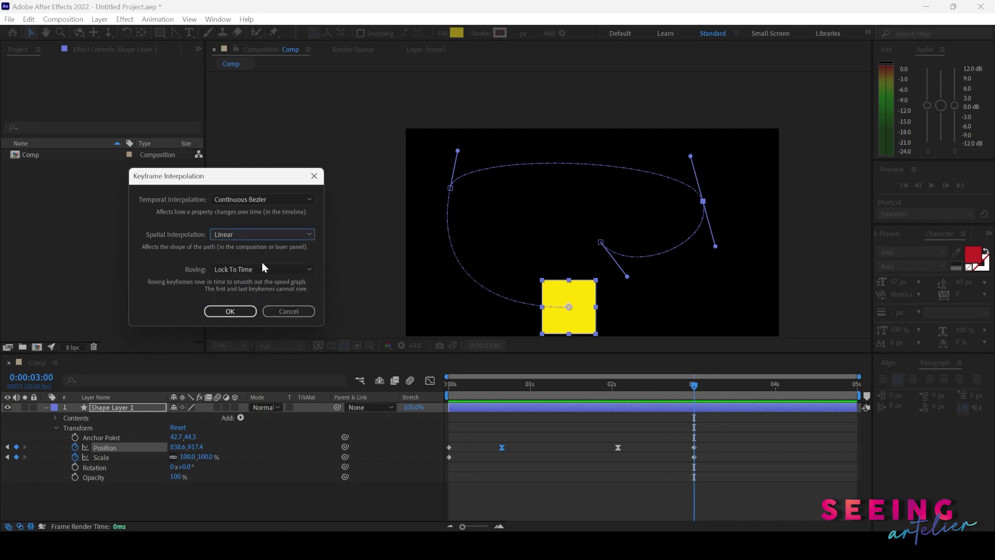
left_click(238, 314)
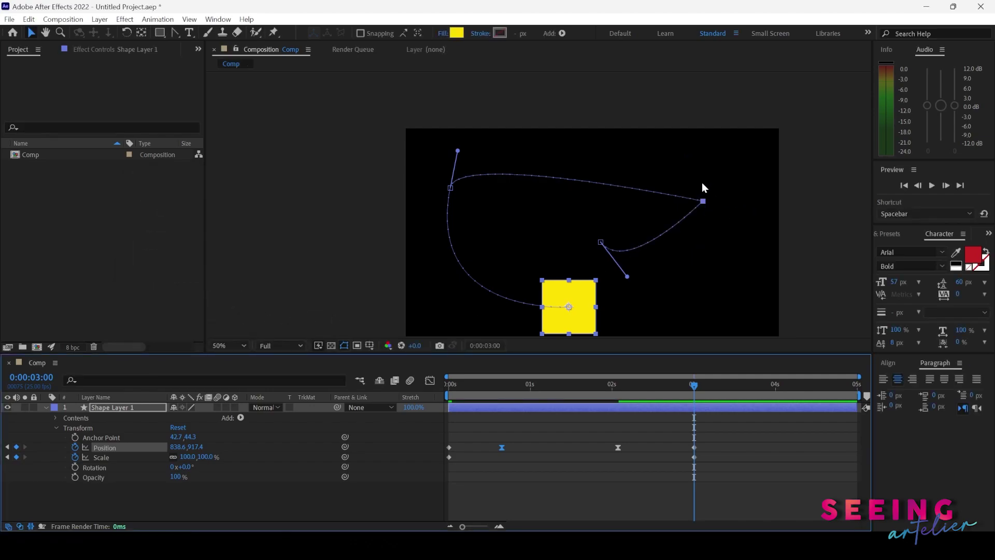
left_click_drag(703, 201, 715, 177)
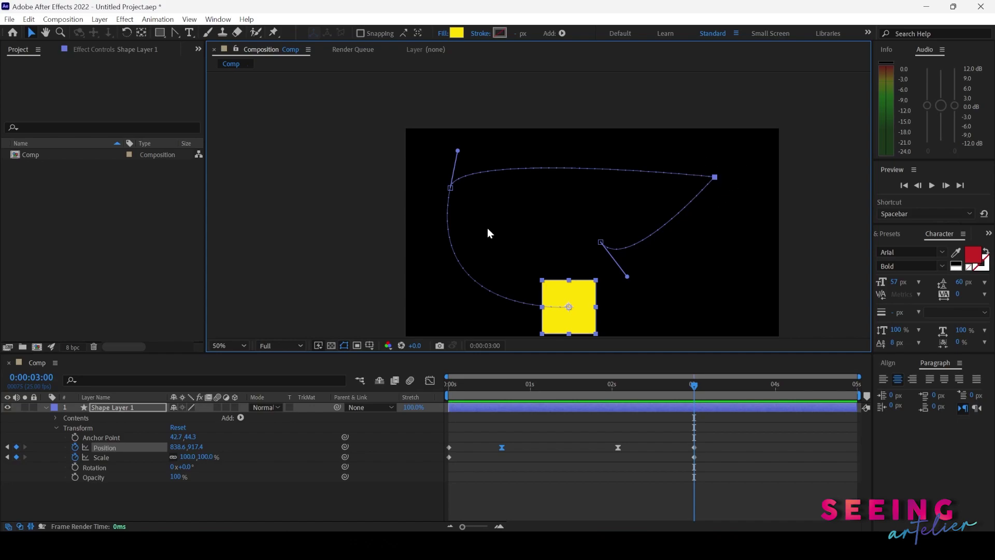
Step: Try pulling smooth handles from the right-hand corner point with the Convert Vertex tool, and undo it
left_click_drag(174, 33, 215, 43)
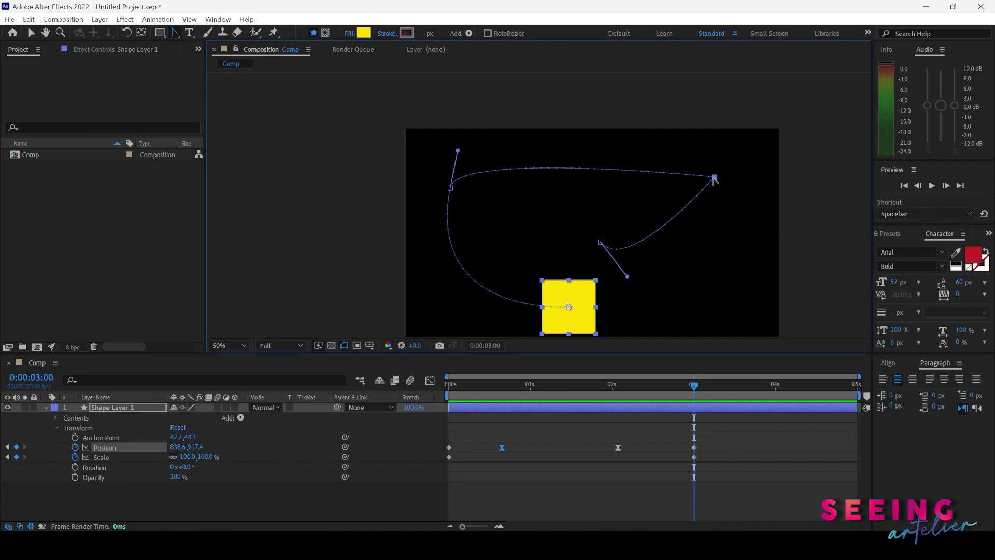
left_click_drag(715, 179, 687, 154)
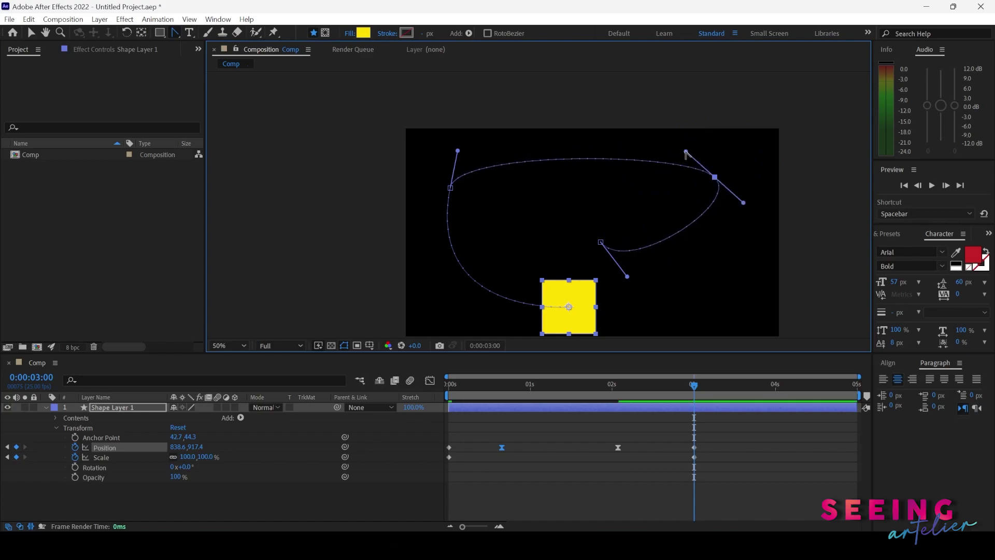
key("ctrl+z")
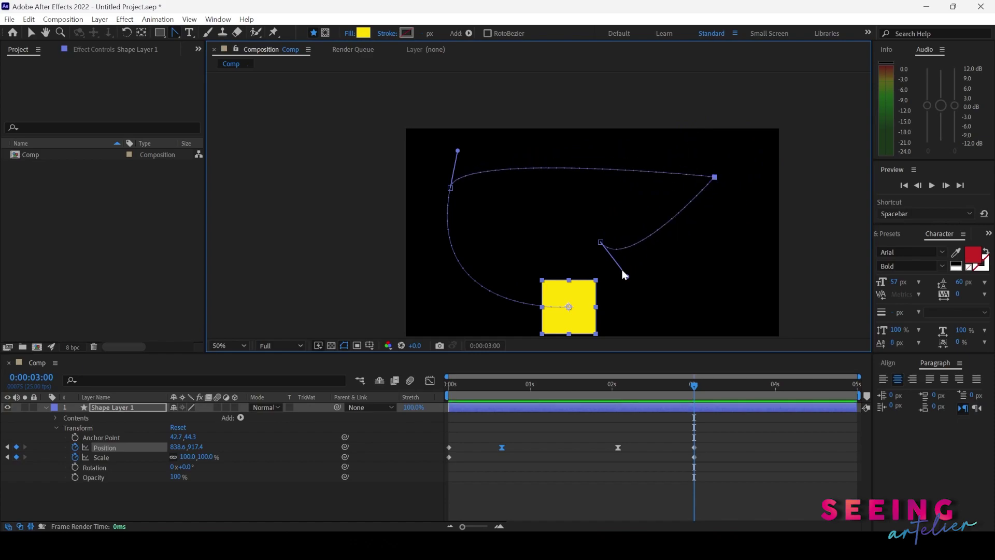
Step: Change the second Position keyframe's spatial interpolation to Continuous Bezier
right_click(501, 448)
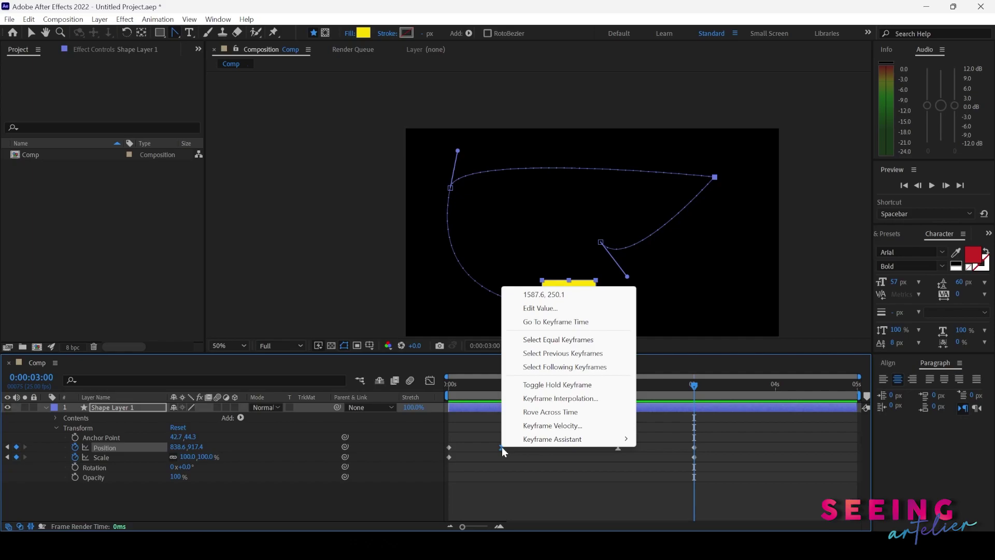
left_click(570, 398)
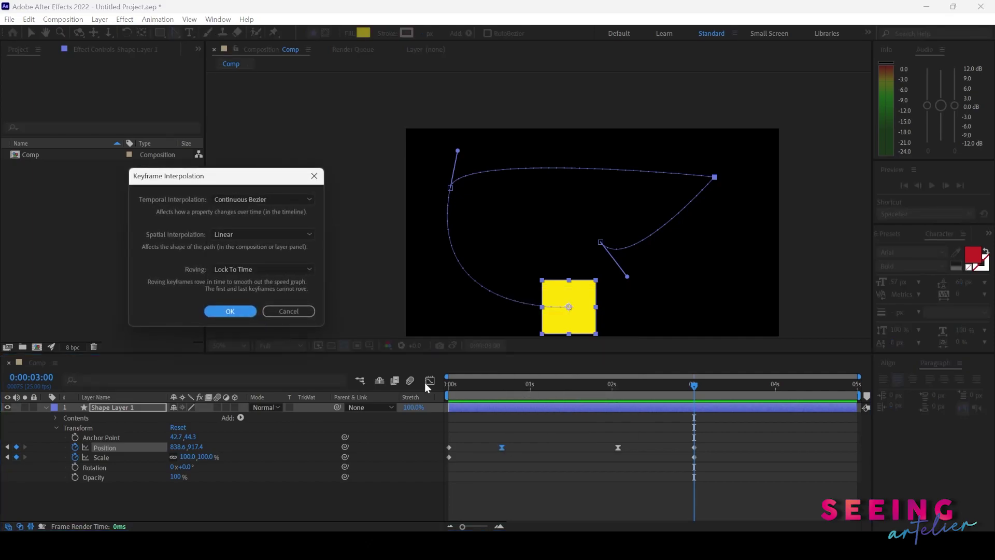
left_click(245, 234)
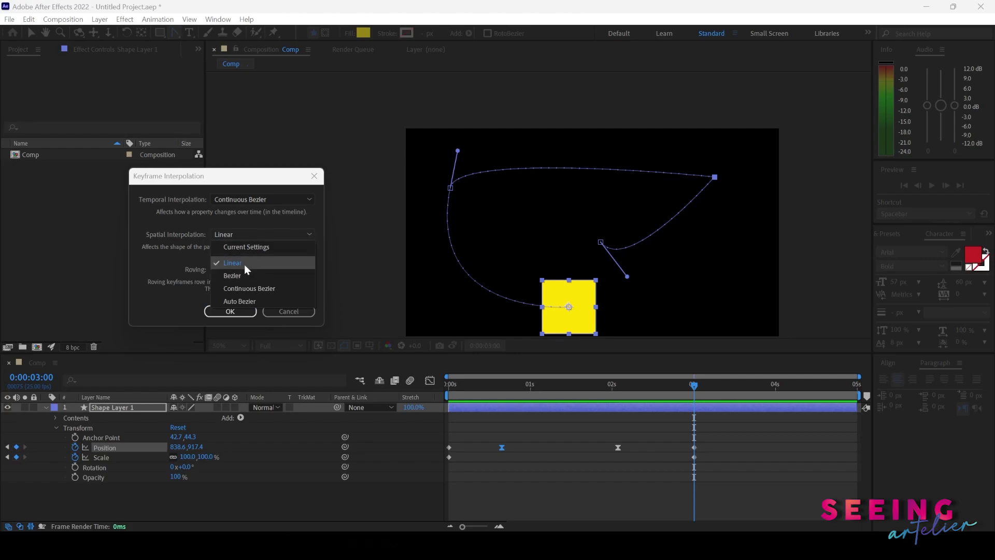
left_click(251, 287)
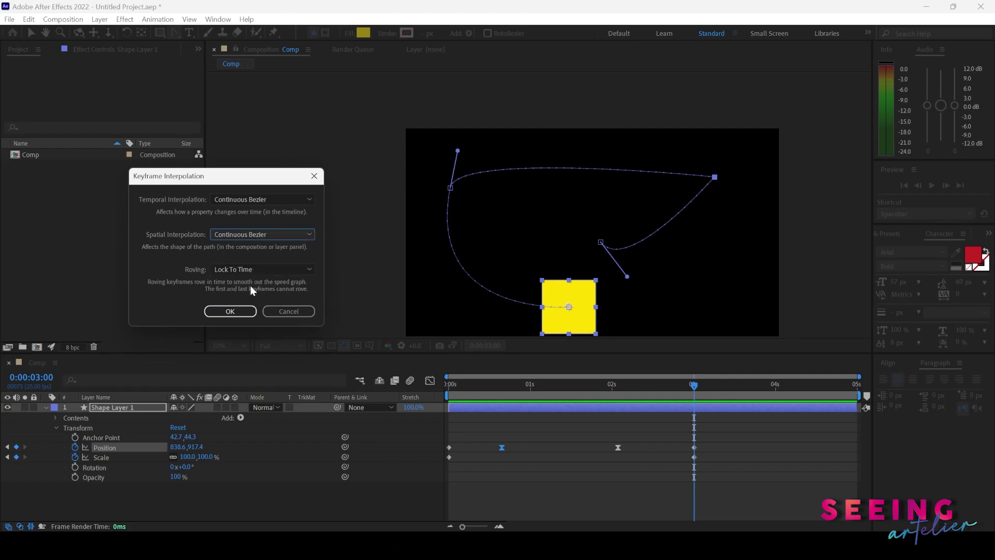
left_click(227, 311)
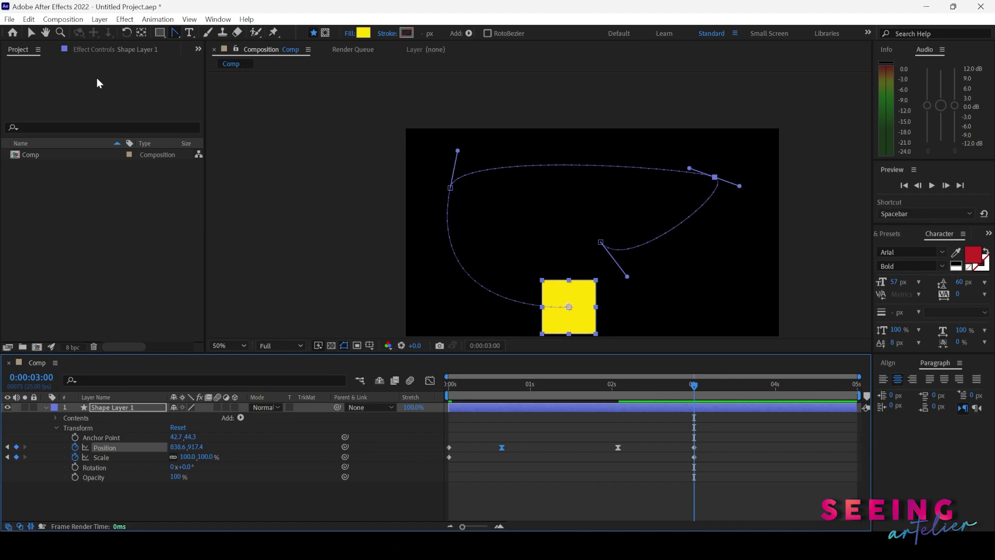
Step: Steepen and lengthen the right-hand path point's handles, then lower the left-hand point and tilt its upper handle outward
left_click(31, 33)
left_click_drag(739, 186, 736, 216)
left_click_drag(480, 386, 609, 386)
mouse_move(457, 151)
left_mouse_down()
mouse_move(464, 193)
mouse_move(456, 144)
mouse_move(444, 146)
left_mouse_up()
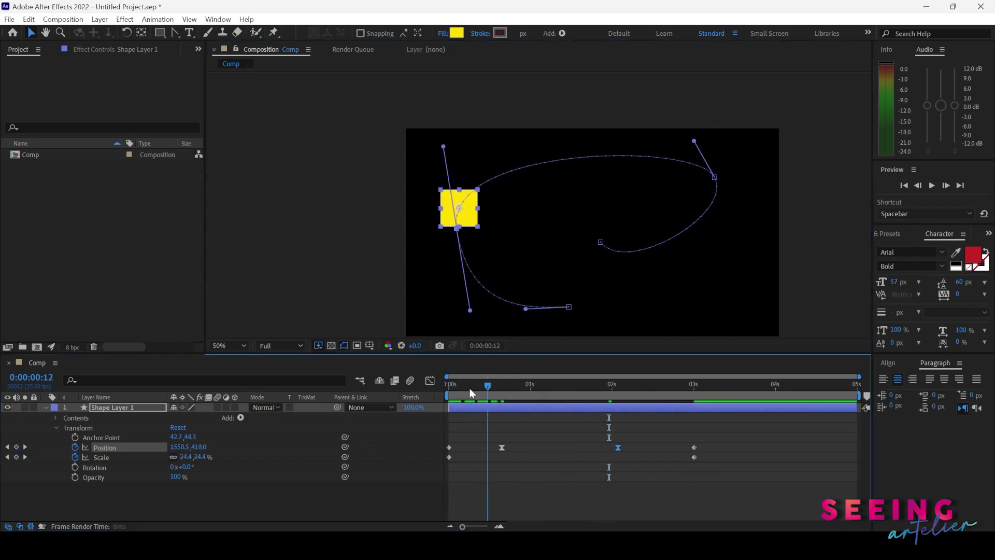
Step: Preview the square's motion along the reshaped path from the start of the composition
left_click_drag(480, 386, 449, 386)
key("space")
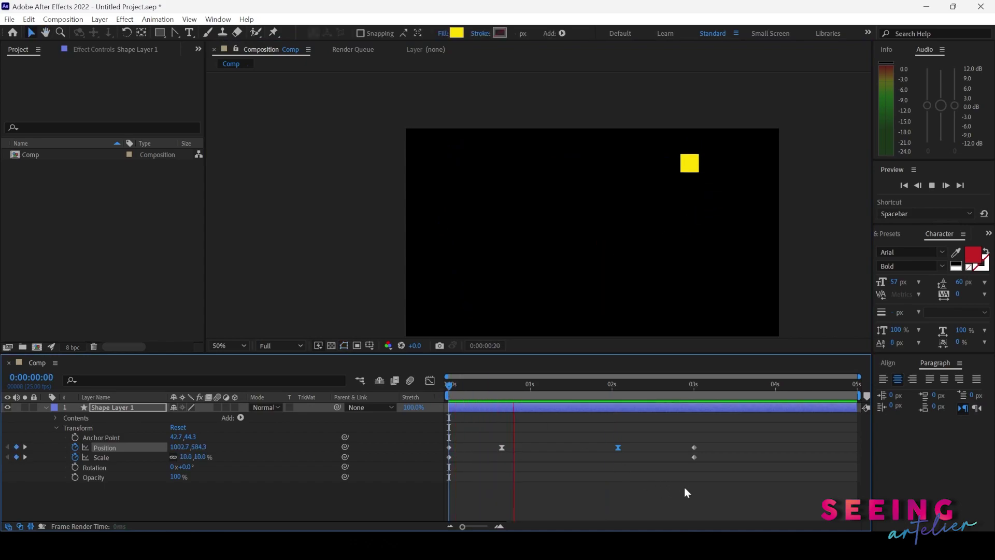
key("space")
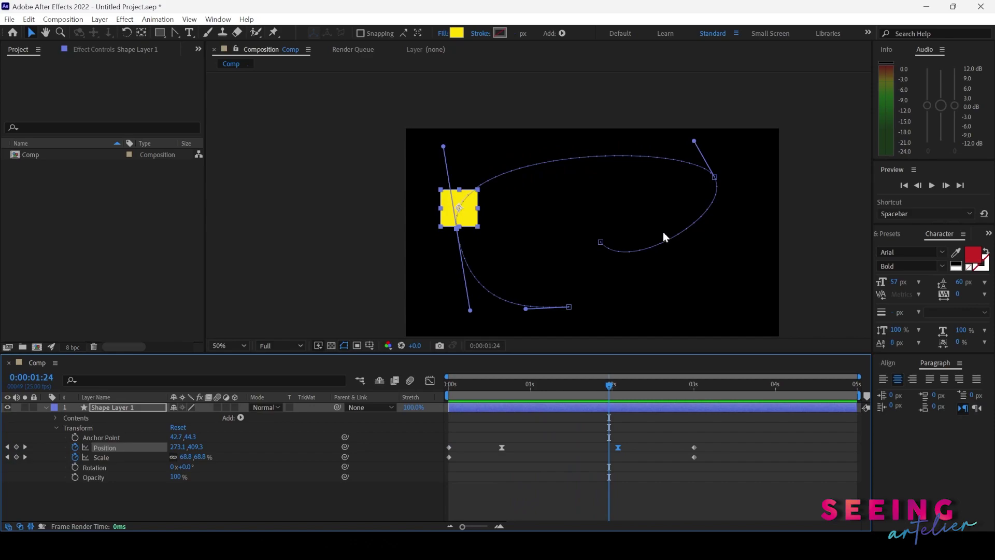
Step: Set the square layer's auto-orientation to Orient Along Path
left_click(601, 242)
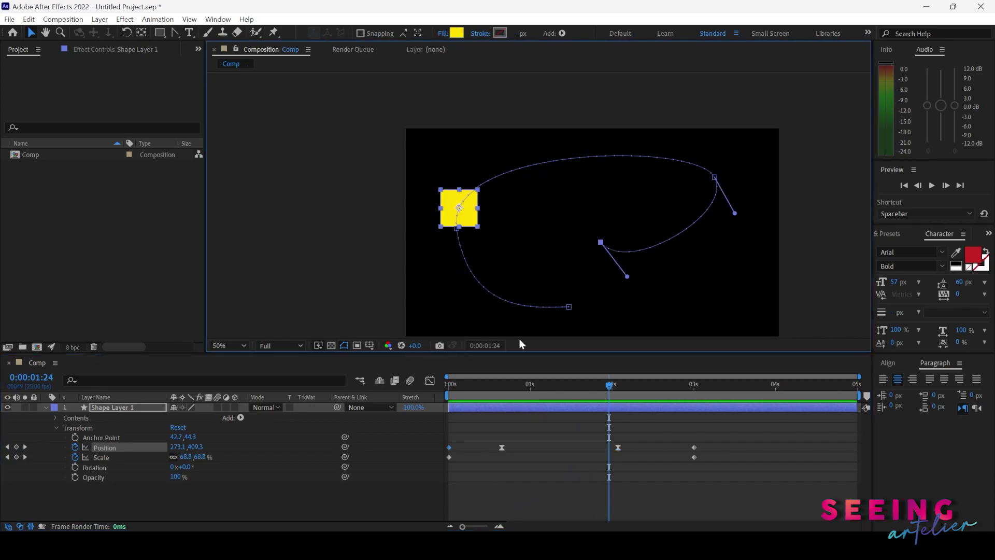
right_click(110, 407)
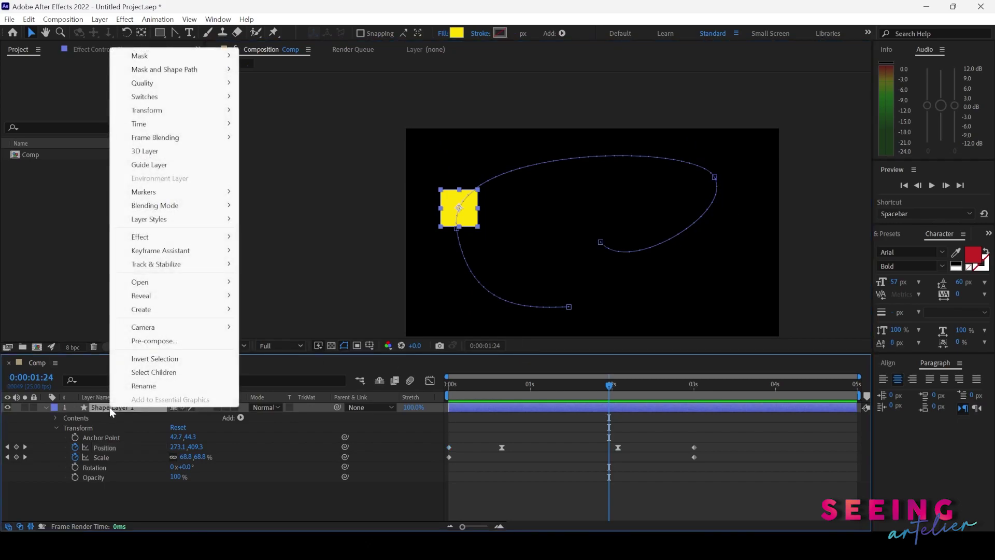
mouse_move(207, 110)
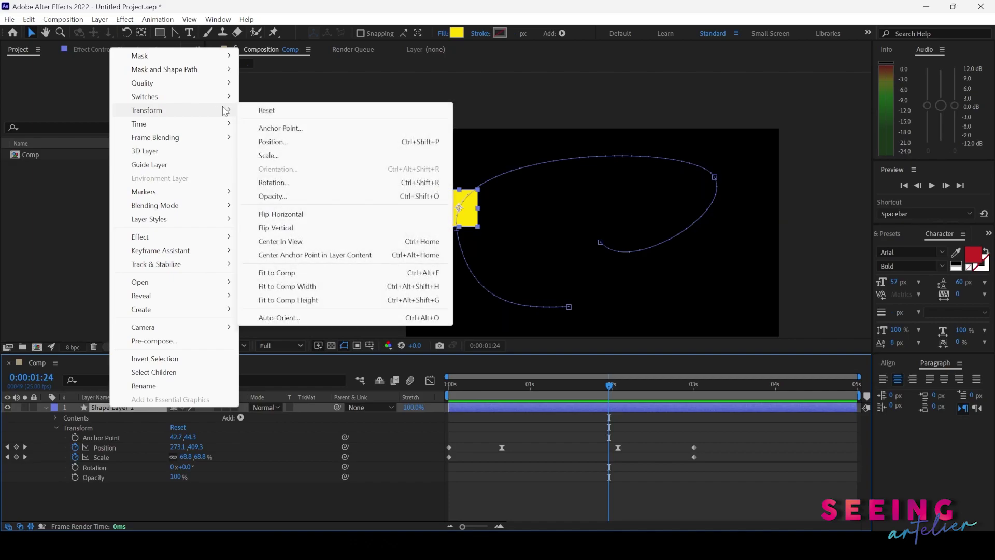
left_click(307, 322)
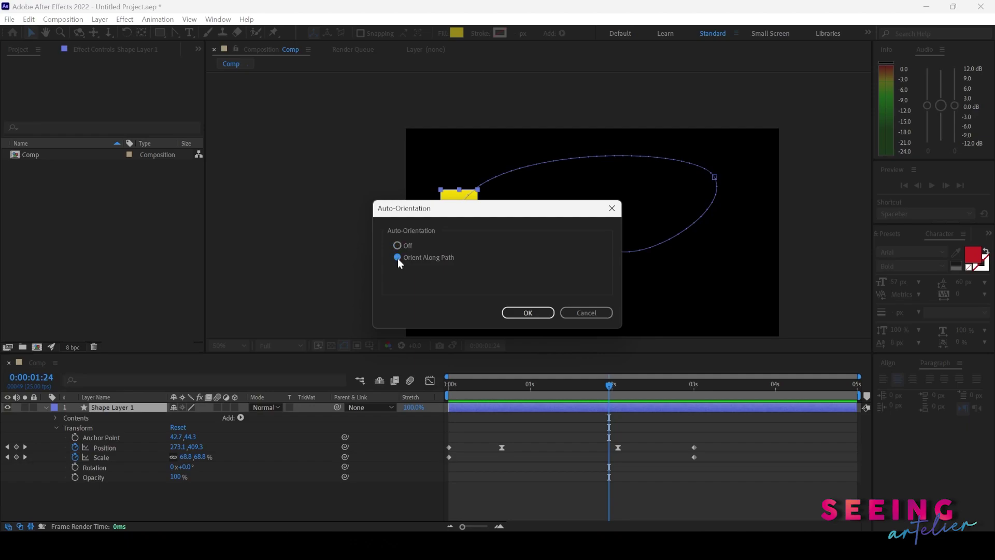
left_click(518, 313)
Step: Play the animation from the first frame to check how the square rotates along its path
left_click(464, 386)
key("space")
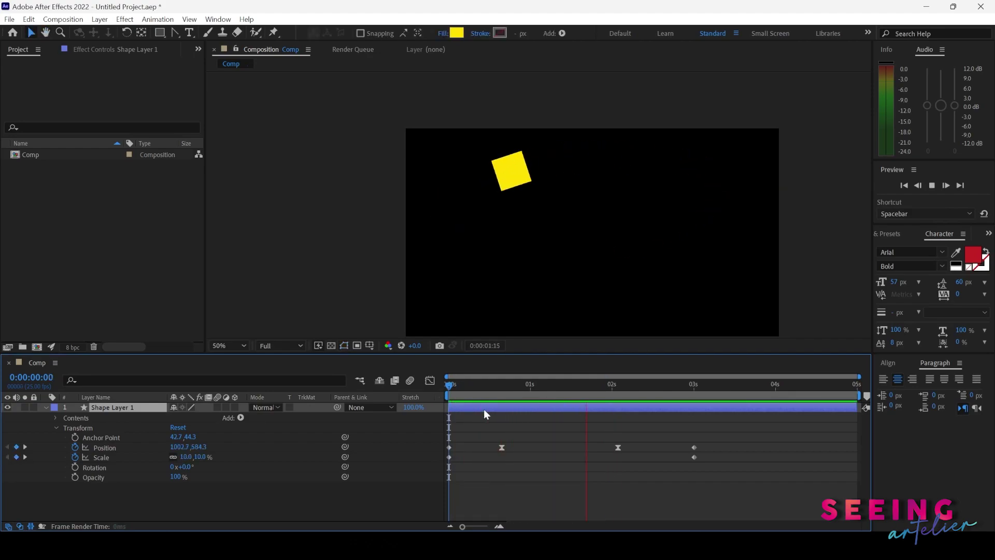
key("space")
key("space")
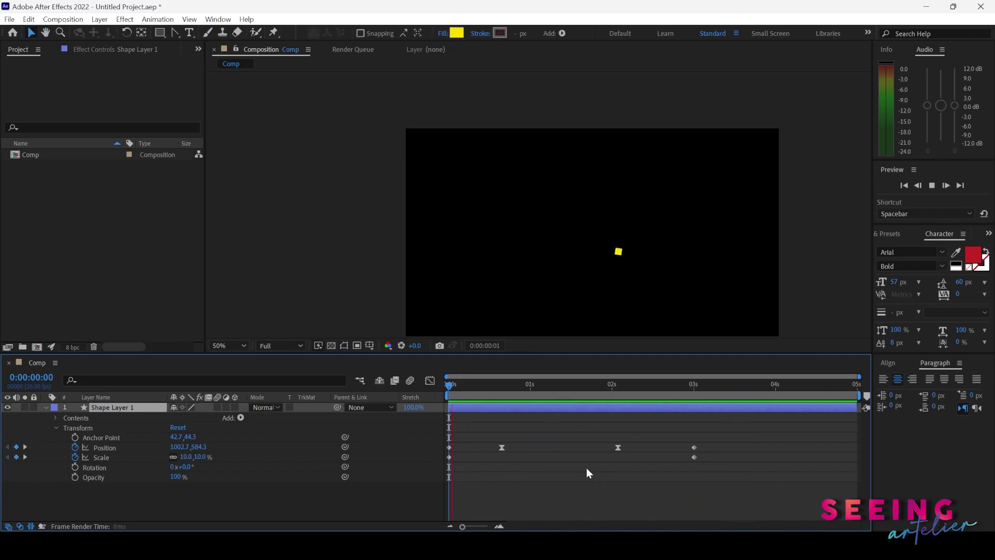
key("space")
Step: Add five Opacity keyframes from the second Position keyframe's time to 0:00:02:07, pasting copied ones for the last three, and preview the fading
left_click_drag(482, 385, 495, 388)
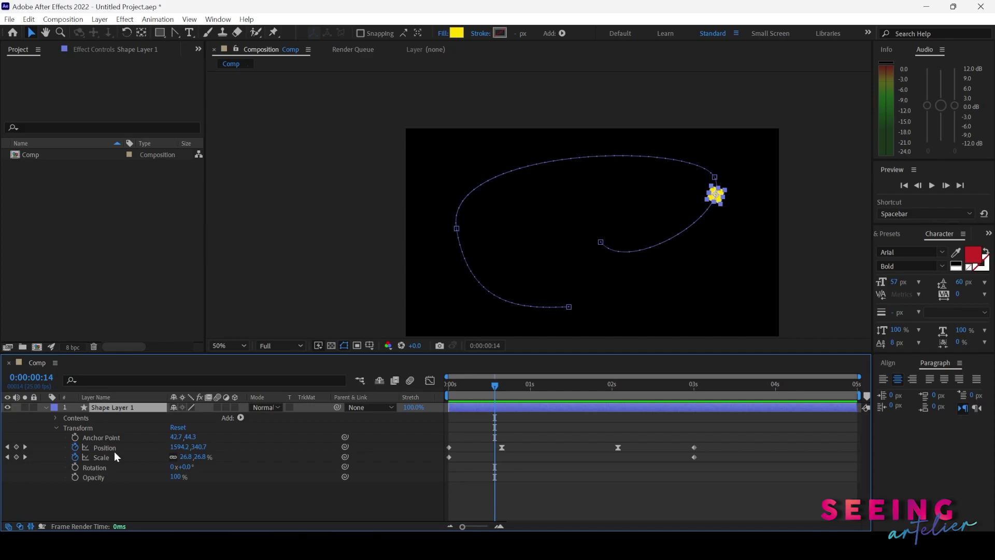
left_click(75, 476)
left_click(540, 386)
left_click(564, 387)
key("ctrl+v")
left_click(596, 386)
key("ctrl+v")
left_click(636, 386)
key("ctrl+v")
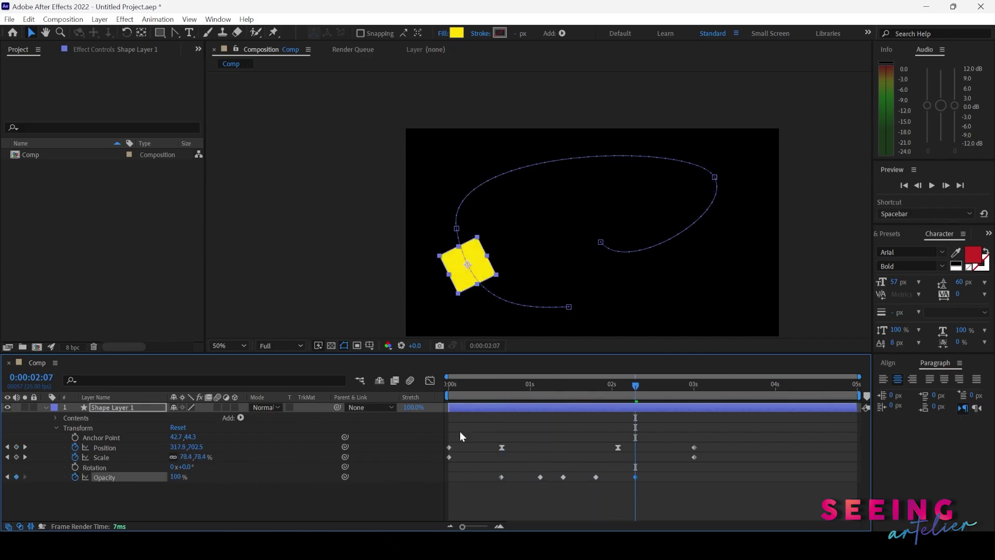
key("Home")
key("space")
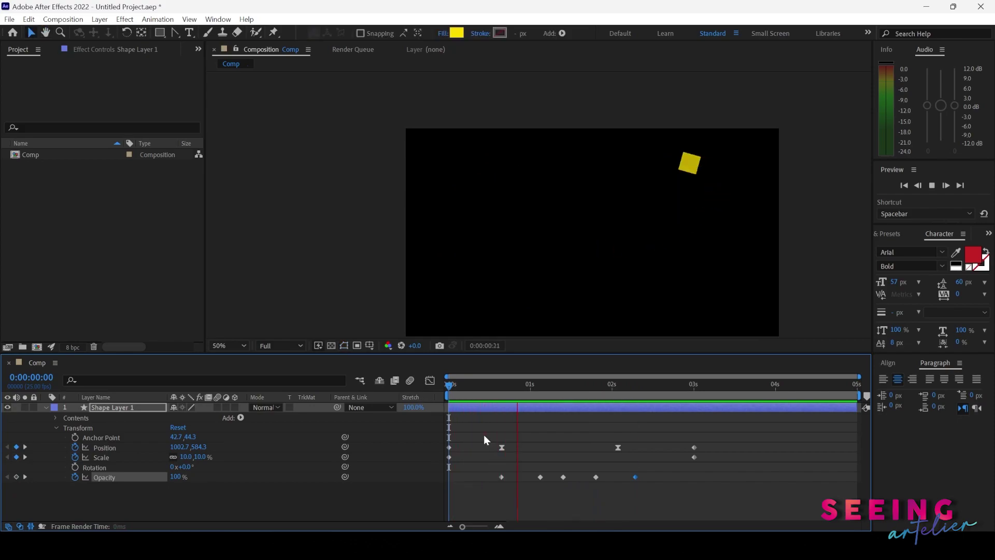